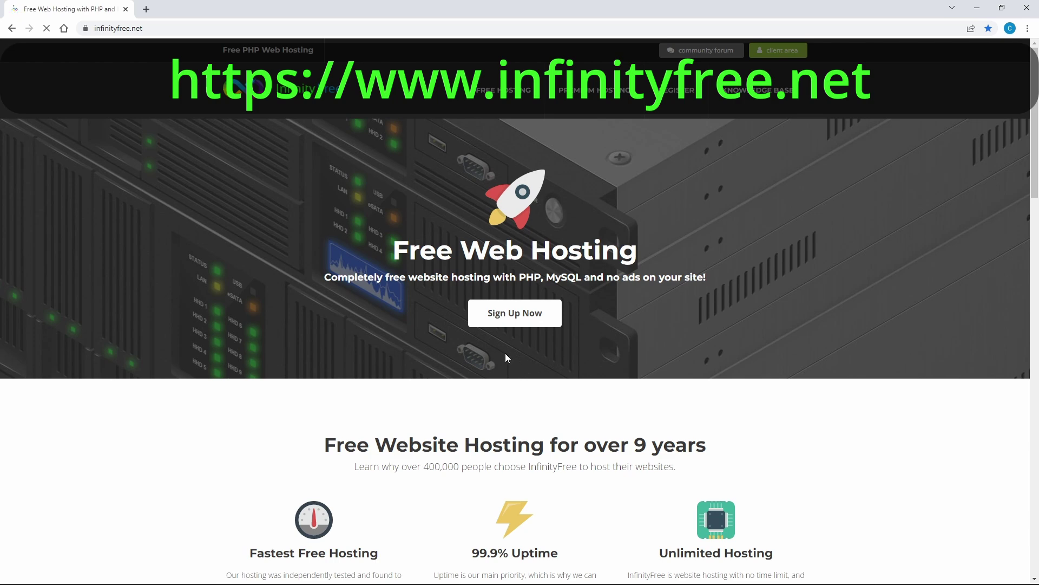
Start a free sign-up, entering the account e-mail, password and matching confirmation password
{"action": "left_click", "coordinate": [515, 314]}
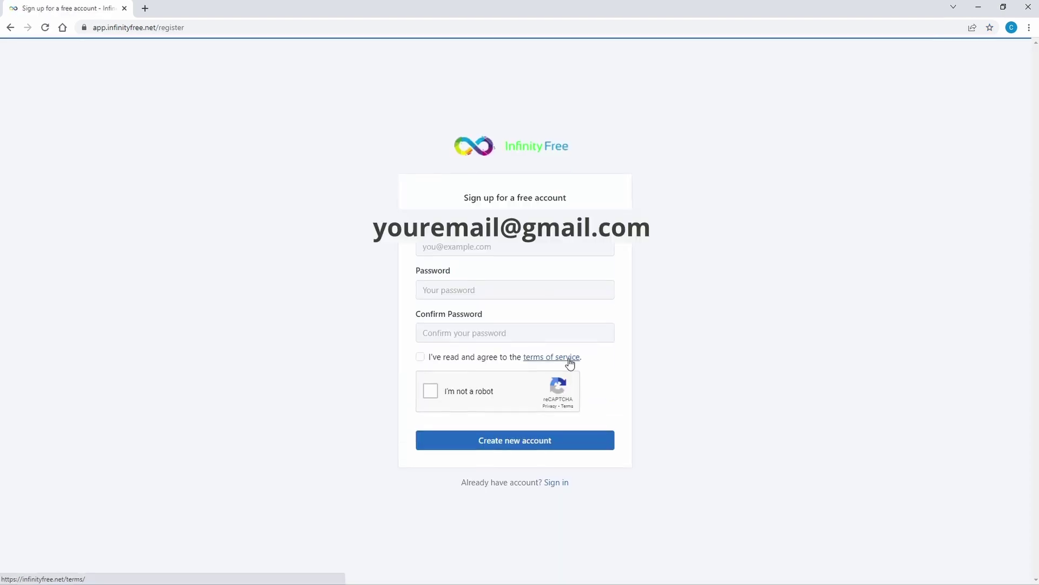
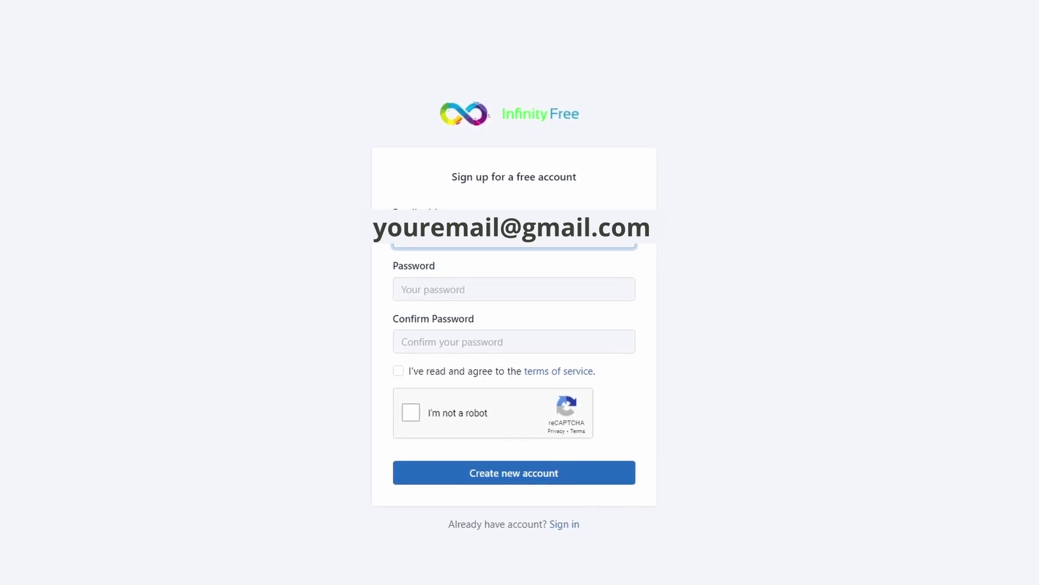
{"action": "key", "text": "Tab"}
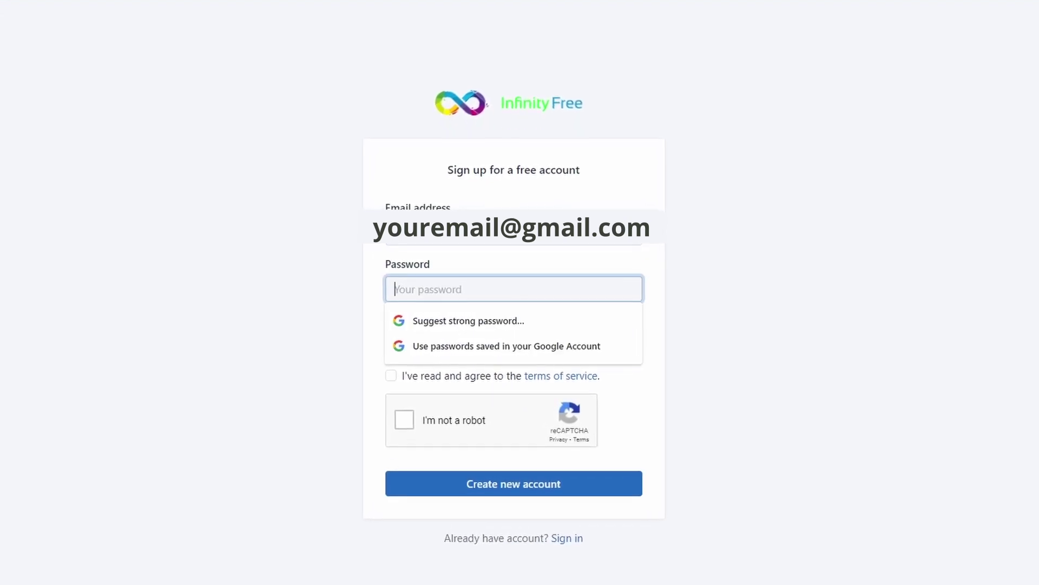
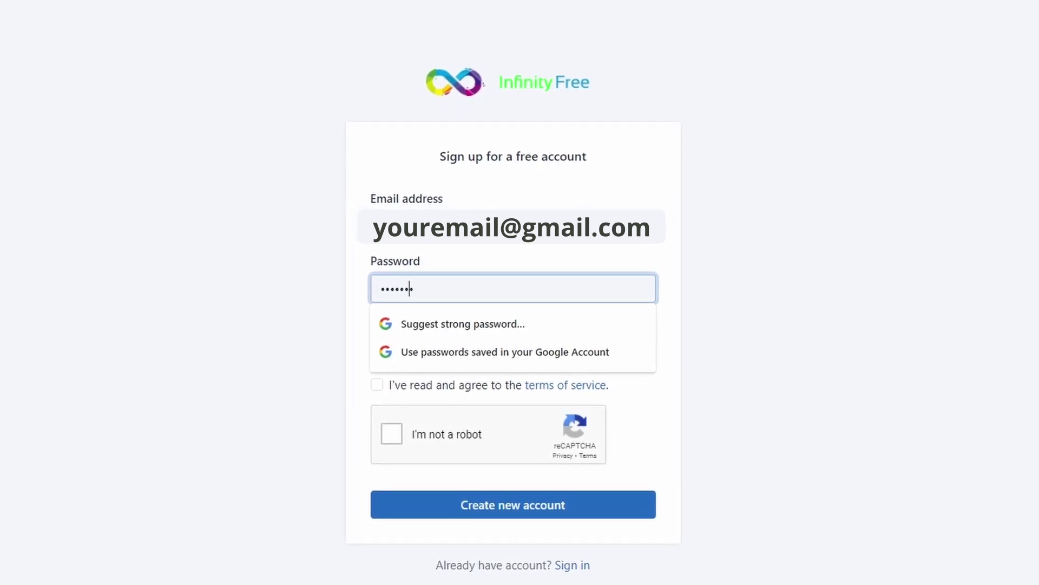
{"action": "key", "text": "Tab"}
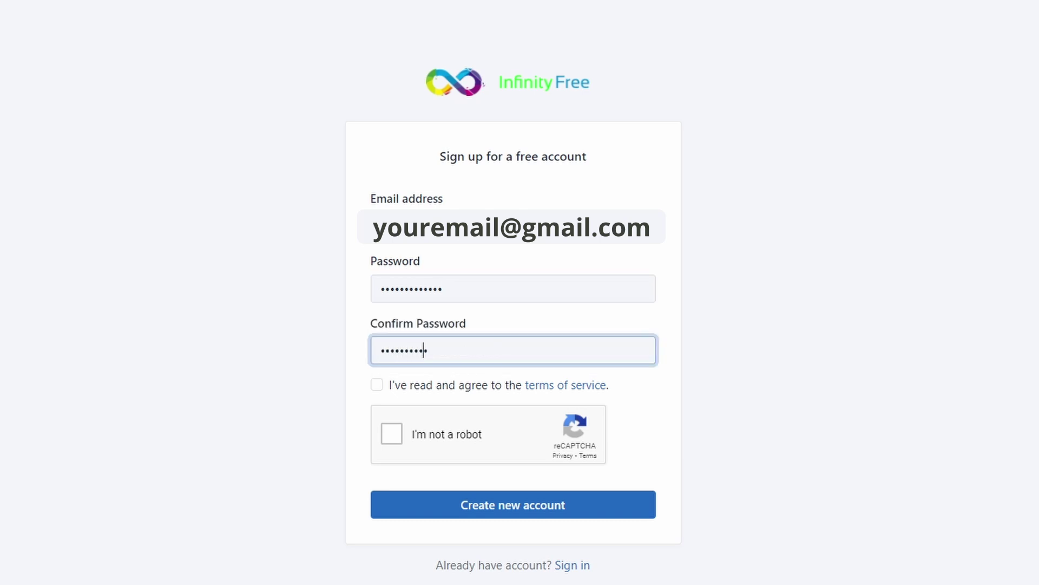
Accept the terms of service, pass the reCAPTCHA and create the new account
{"action": "left_click", "coordinate": [377, 385]}
{"action": "left_click", "coordinate": [392, 434]}
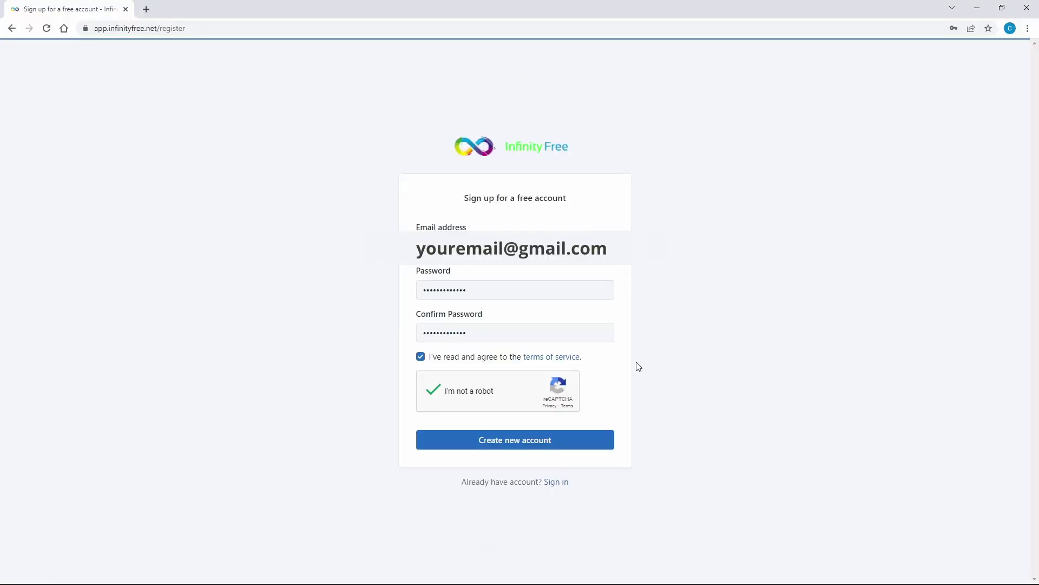
{"action": "left_click", "coordinate": [506, 447]}
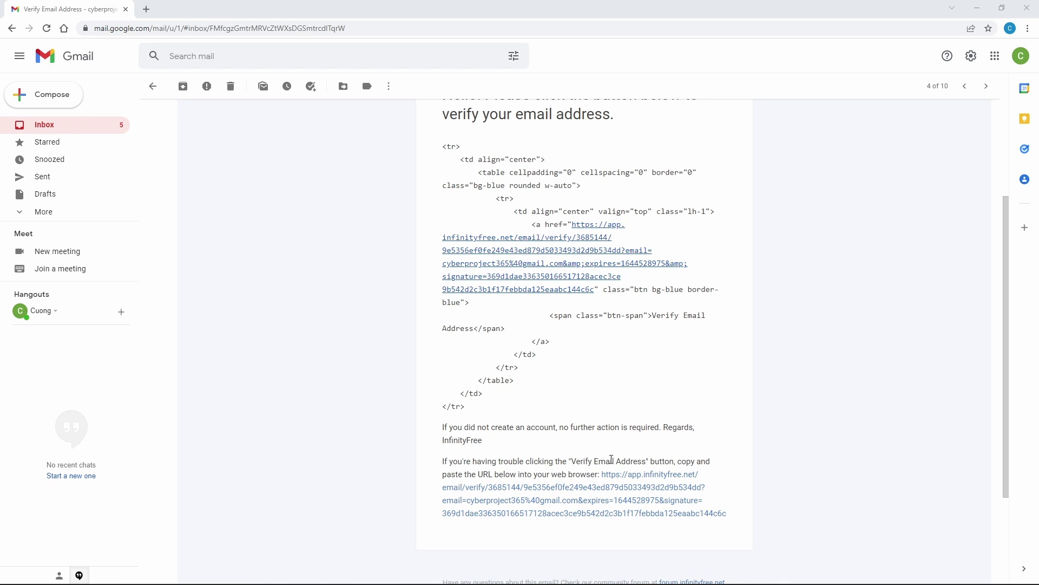
Select the plain-text verify URL in the InfinityFree e-mail and bring up its context menu
{"action": "scroll", "coordinate": [598, 459], "scroll_direction": "down", "scroll_amount": 2}
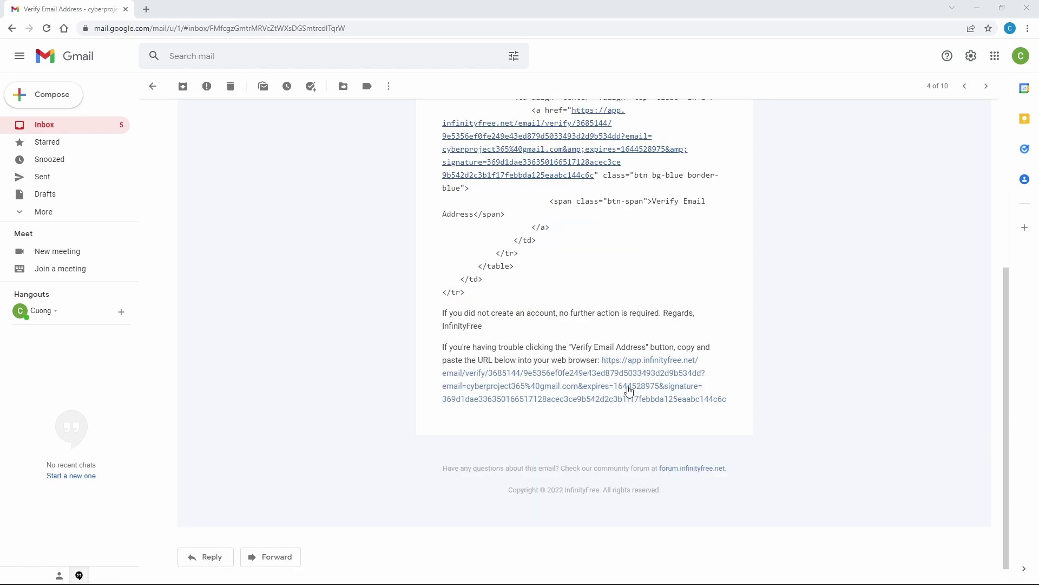
{"action": "mouse_move", "coordinate": [600, 360]}
{"action": "left_mouse_down"}
{"action": "mouse_move", "coordinate": [730, 406]}
{"action": "mouse_move", "coordinate": [671, 376]}
{"action": "mouse_move", "coordinate": [601, 361]}
{"action": "left_mouse_up"}
{"action": "left_click", "coordinate": [747, 415]}
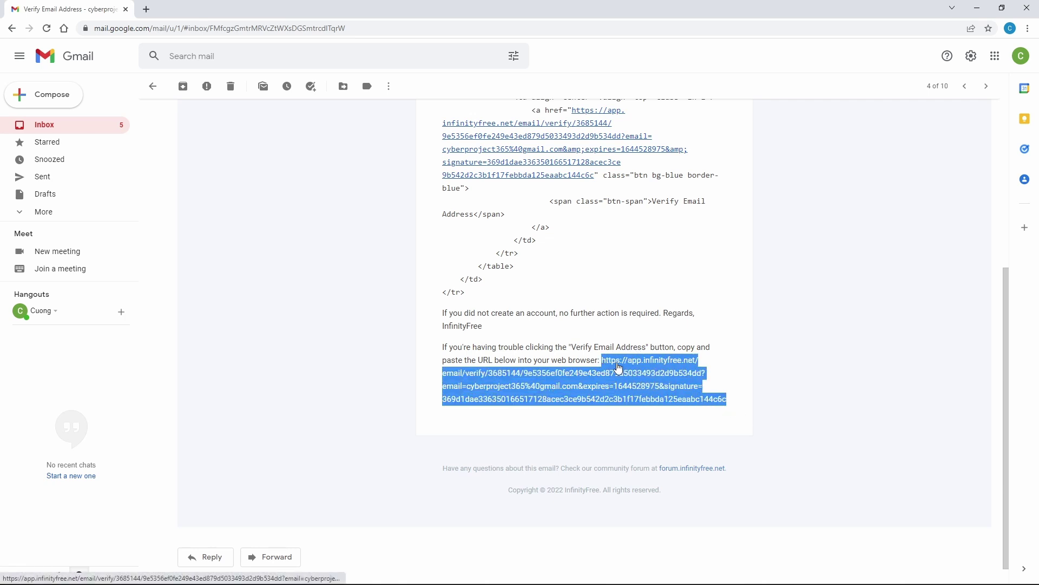
{"action": "right_click", "coordinate": [618, 368]}
Copy the verify URL and load it in a new Chrome tab
{"action": "left_click", "coordinate": [675, 469]}
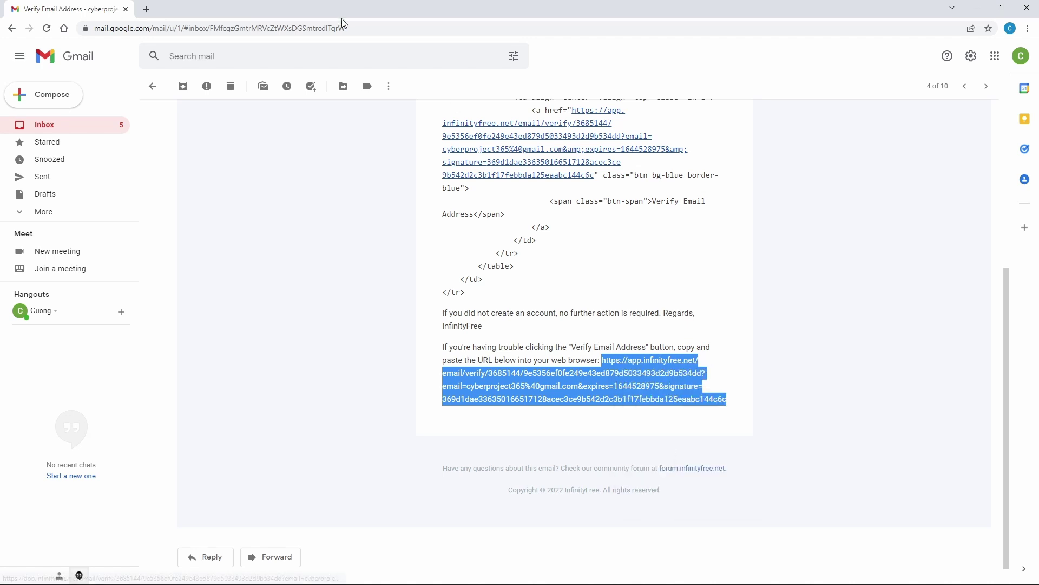
{"action": "left_click", "coordinate": [147, 9]}
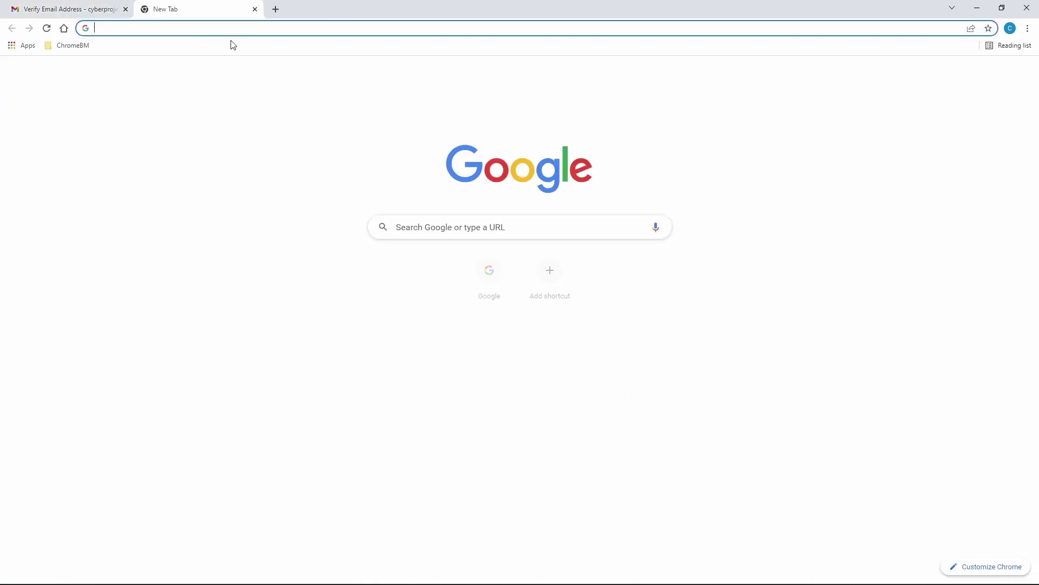
{"action": "key", "text": "ctrl+v"}
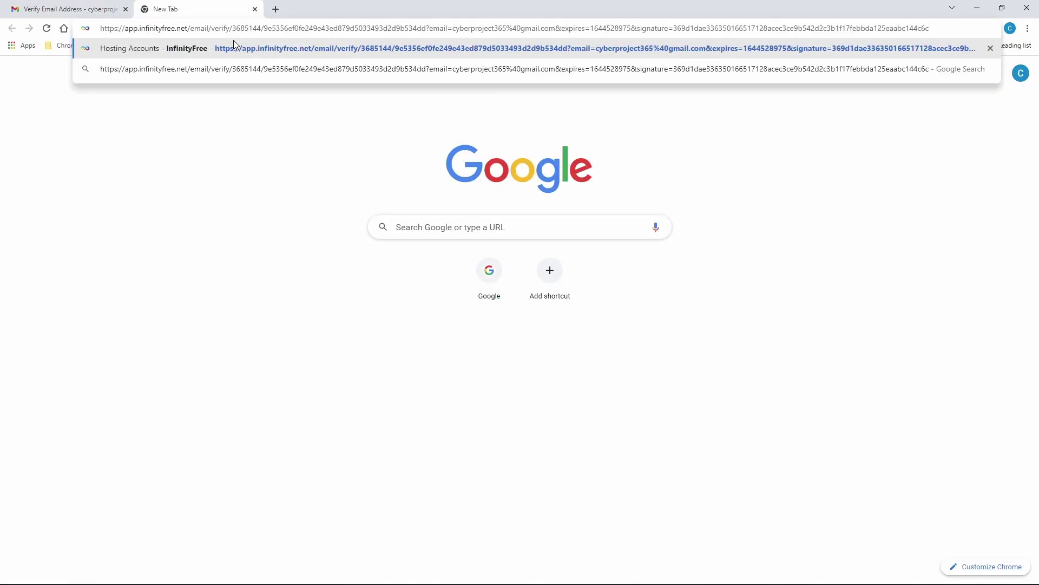
{"action": "key", "text": "Return"}
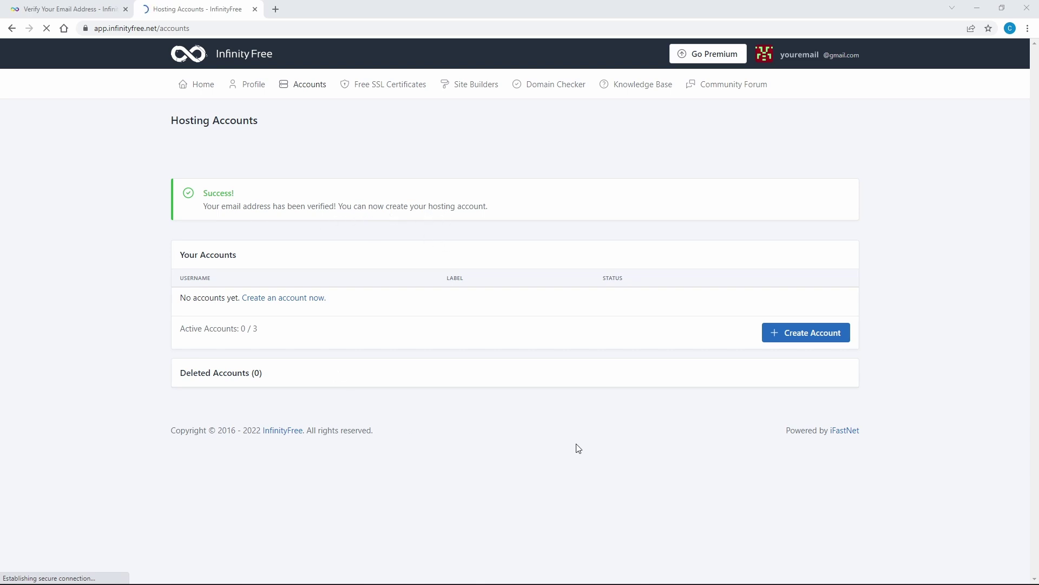
Create a hosting account with subdomain it365 and the .epizy.com domain extension
{"action": "left_click", "coordinate": [792, 336]}
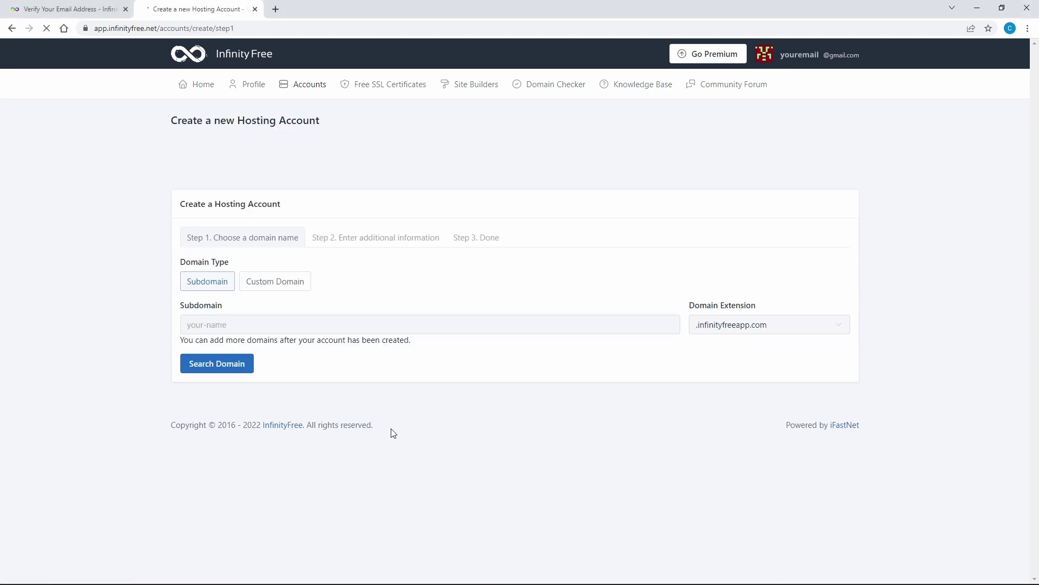
{"action": "left_click", "coordinate": [794, 326]}
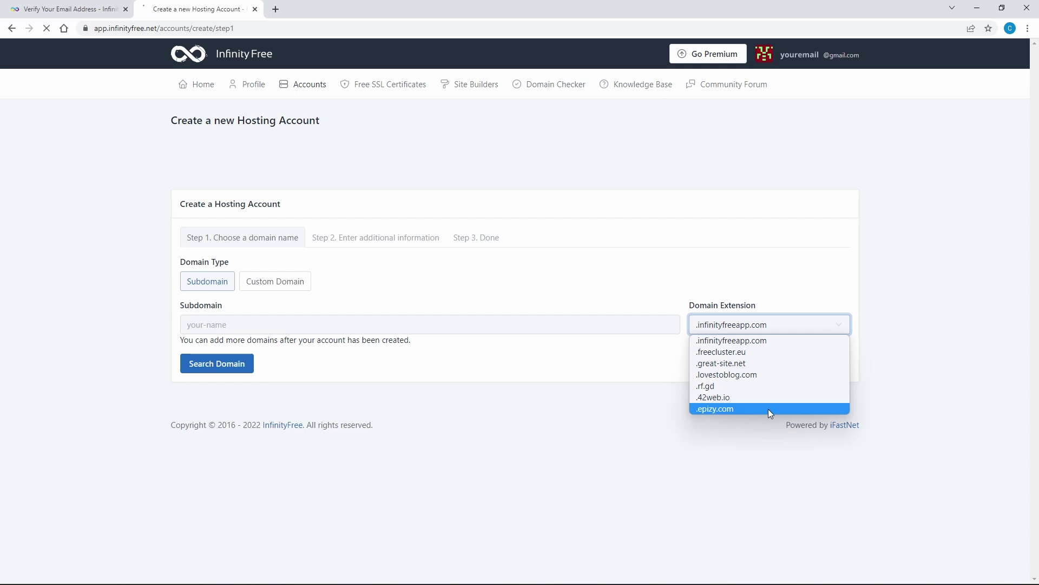
{"action": "left_click", "coordinate": [767, 340]}
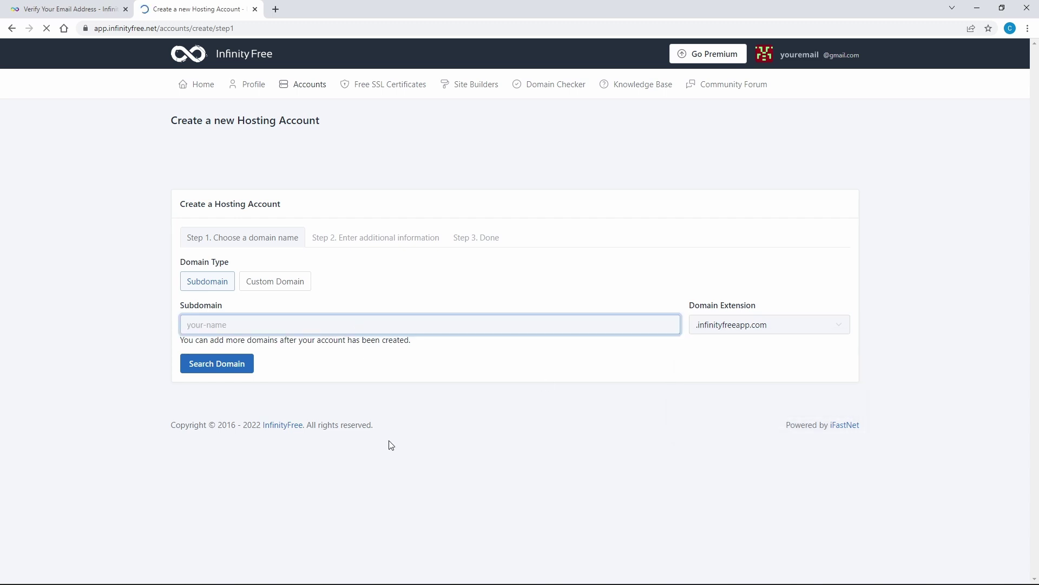
{"action": "type", "text": "it365"}
{"action": "left_click", "coordinate": [767, 327]}
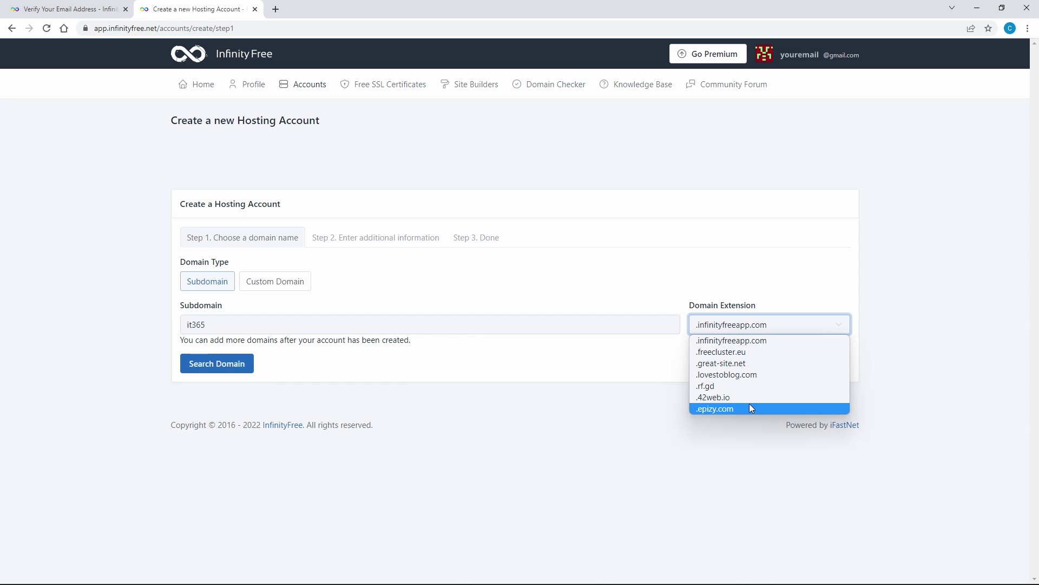
{"action": "left_click", "coordinate": [751, 408]}
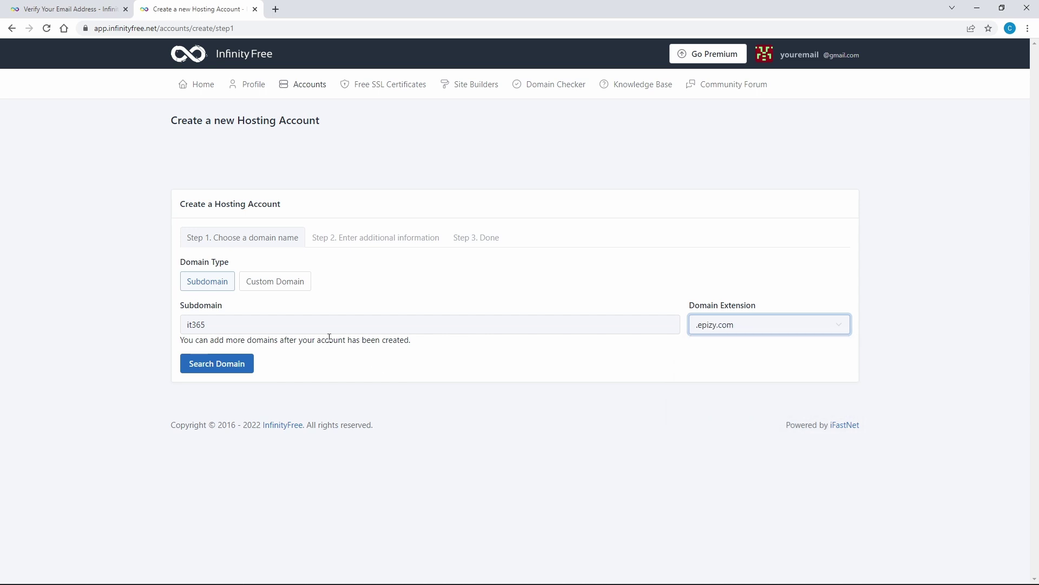
{"action": "left_click", "coordinate": [319, 361]}
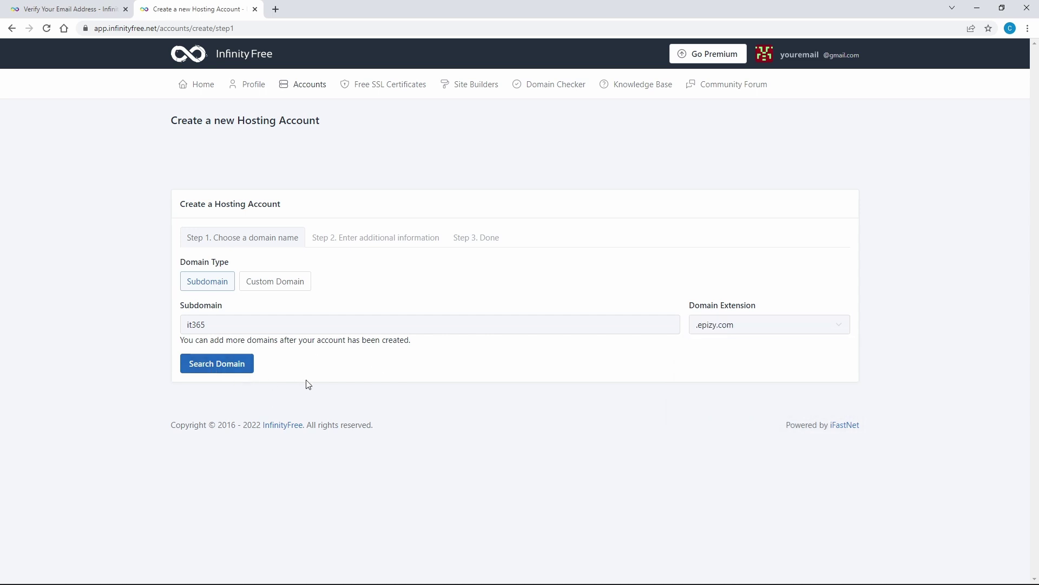
Search it365.epizy.com for availability and pass the step-2 reCAPTCHA
{"action": "left_click", "coordinate": [201, 370]}
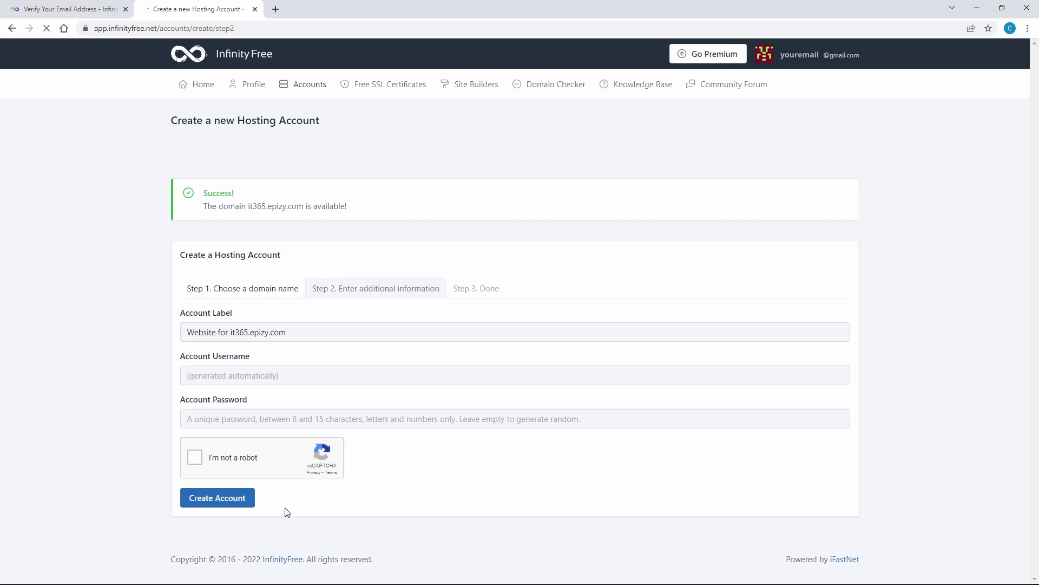
{"action": "left_click", "coordinate": [196, 464]}
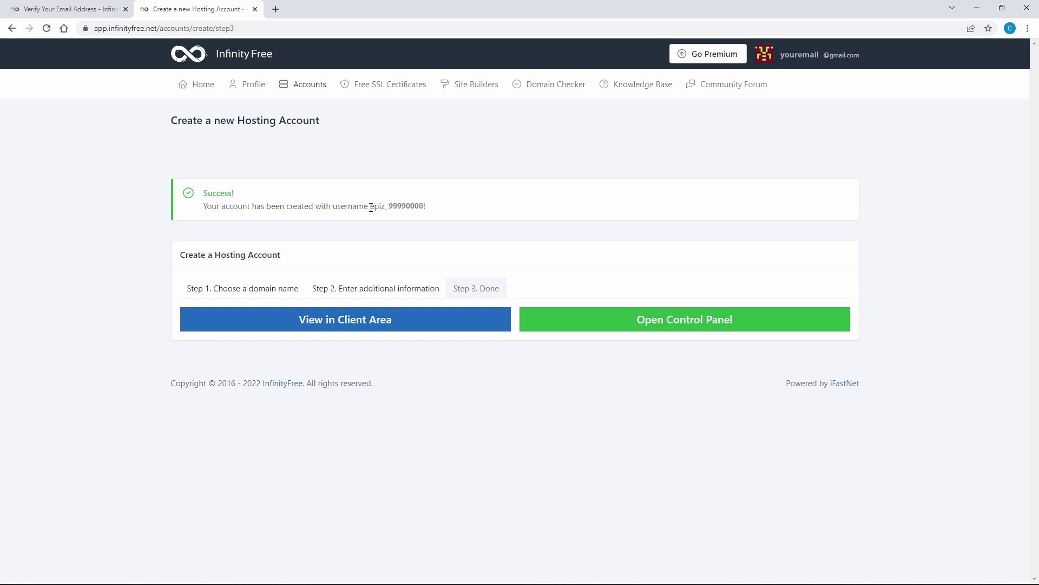
Copy the new account's username from the success message and go to View in Client Area
{"action": "left_click_drag", "start_coordinate": [371, 207], "coordinate": [430, 211]}
{"action": "right_click", "coordinate": [411, 211]}
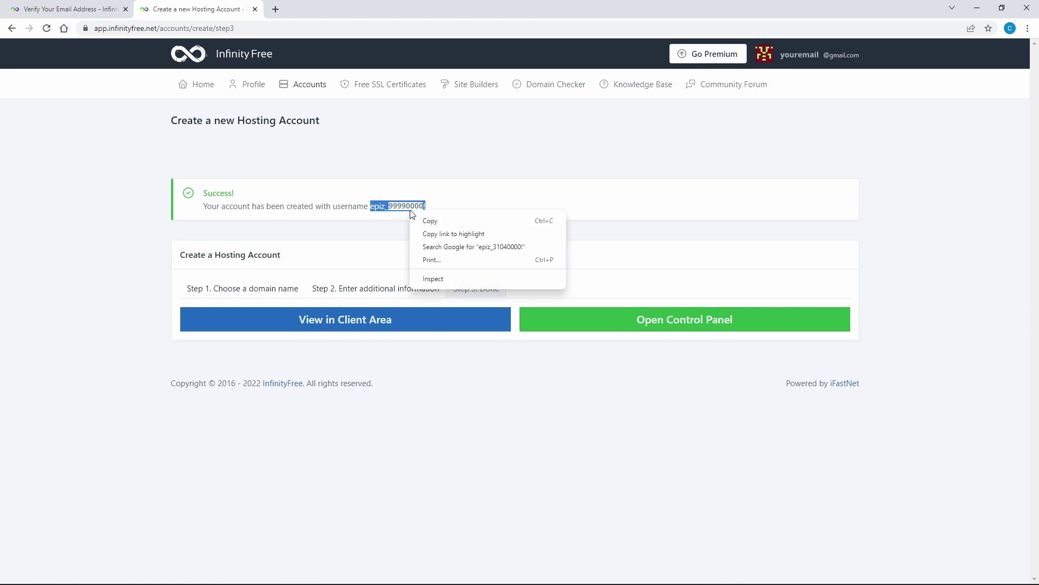
{"action": "left_click", "coordinate": [416, 218]}
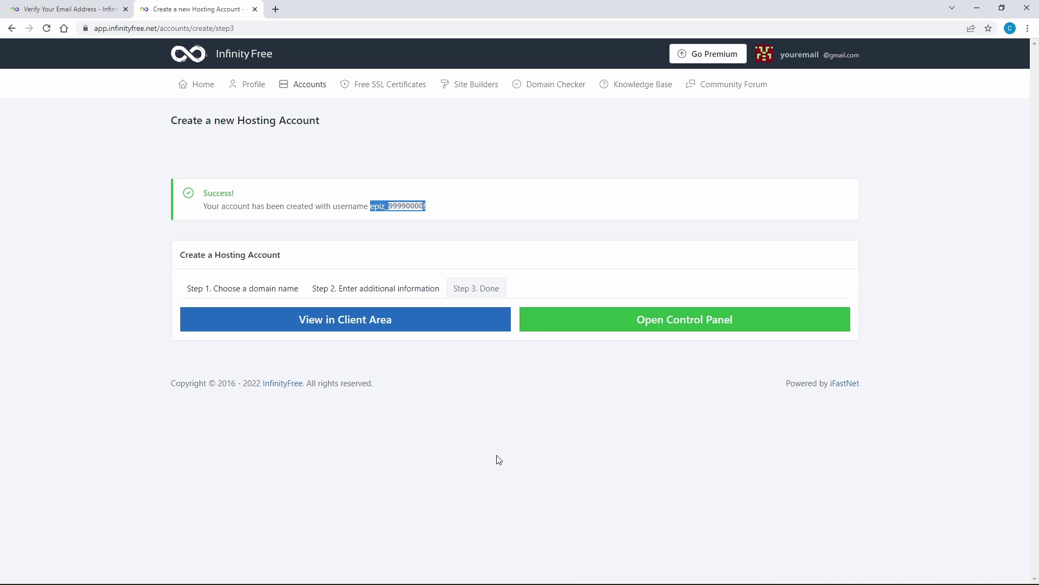
{"action": "left_click", "coordinate": [410, 329]}
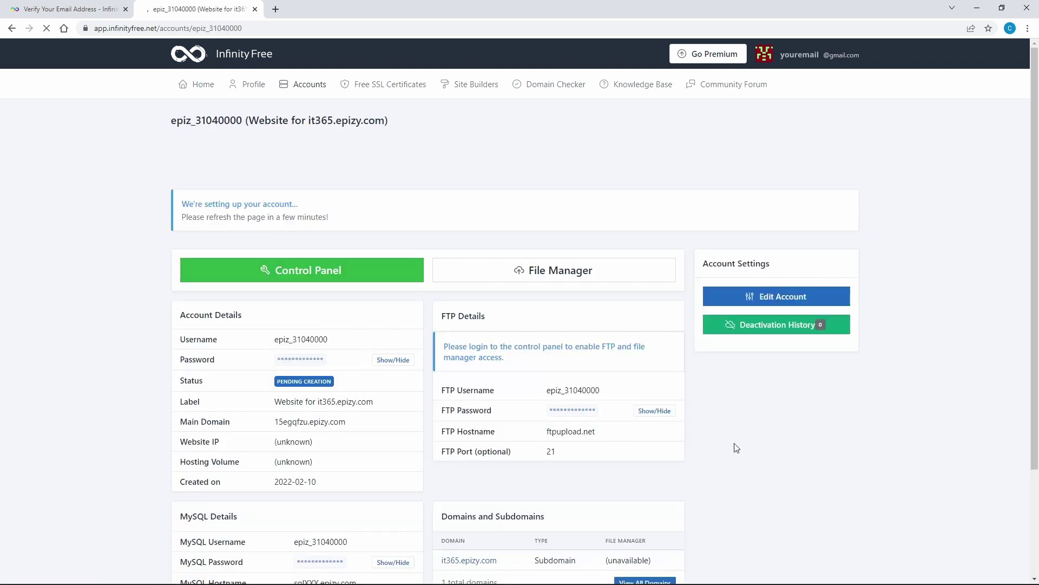
Open the Control Panel for it365.epizy.com and approve service e-mails
{"action": "left_click", "coordinate": [339, 278]}
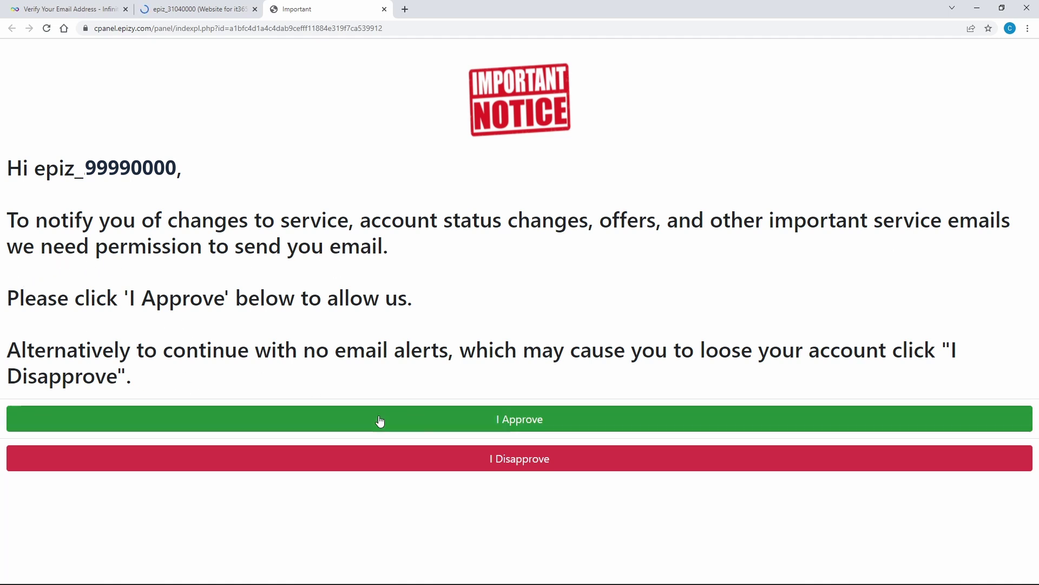
{"action": "left_click", "coordinate": [496, 423]}
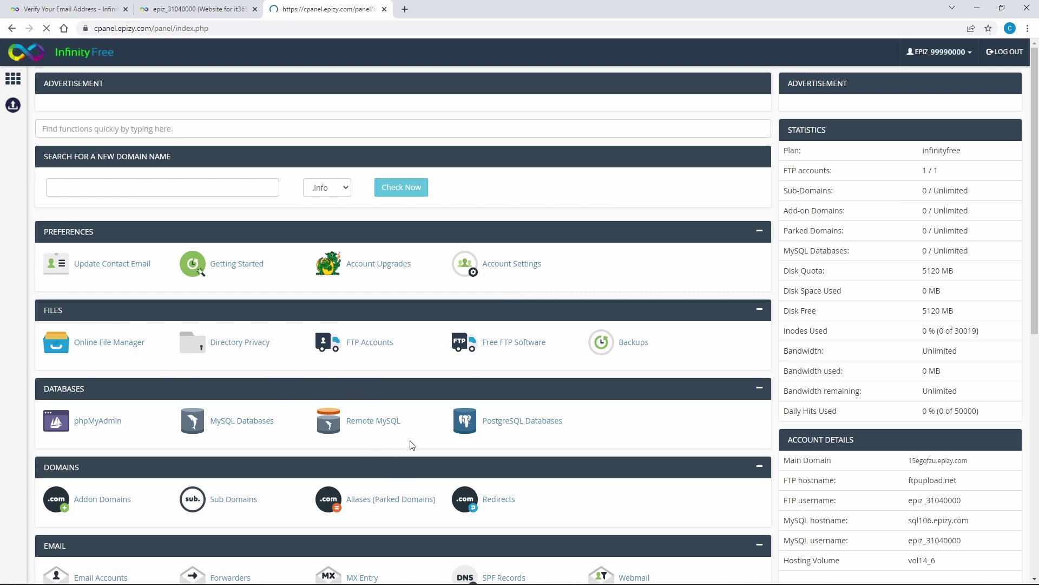
Reload the control panel home so statistics show 1 add-on domain
{"action": "scroll", "coordinate": [409, 434], "scroll_direction": "down", "scroll_amount": 2}
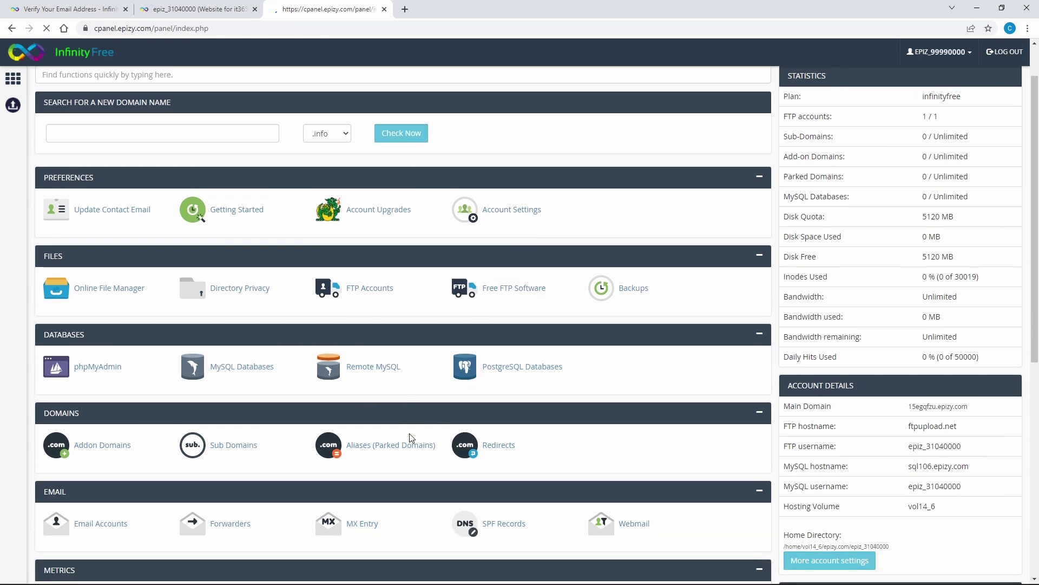
{"action": "scroll", "coordinate": [409, 433], "scroll_direction": "down", "scroll_amount": 2}
{"action": "scroll", "coordinate": [409, 433], "scroll_direction": "down", "scroll_amount": 2}
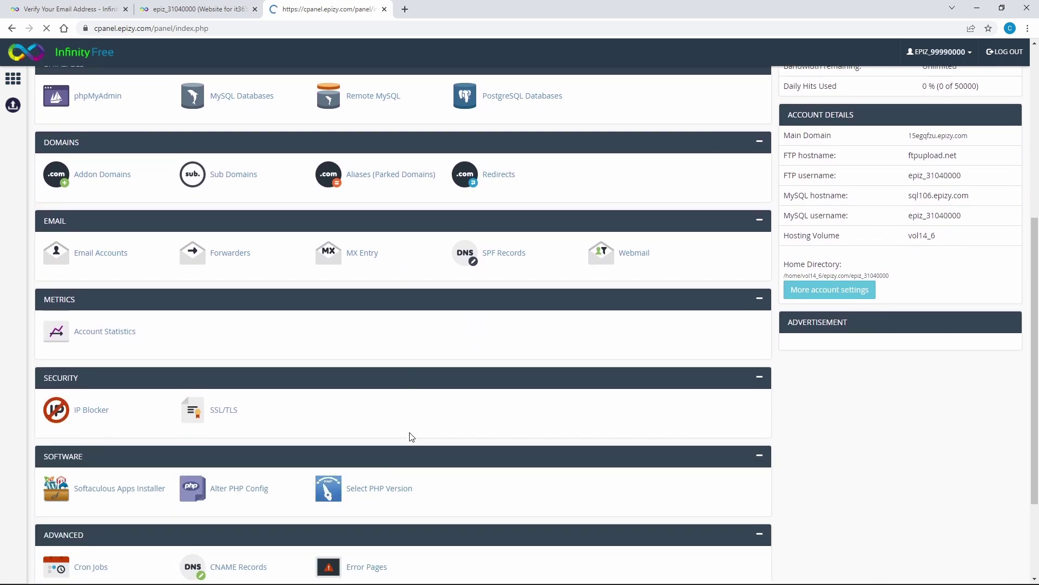
{"action": "scroll", "coordinate": [411, 435], "scroll_direction": "down", "scroll_amount": 2}
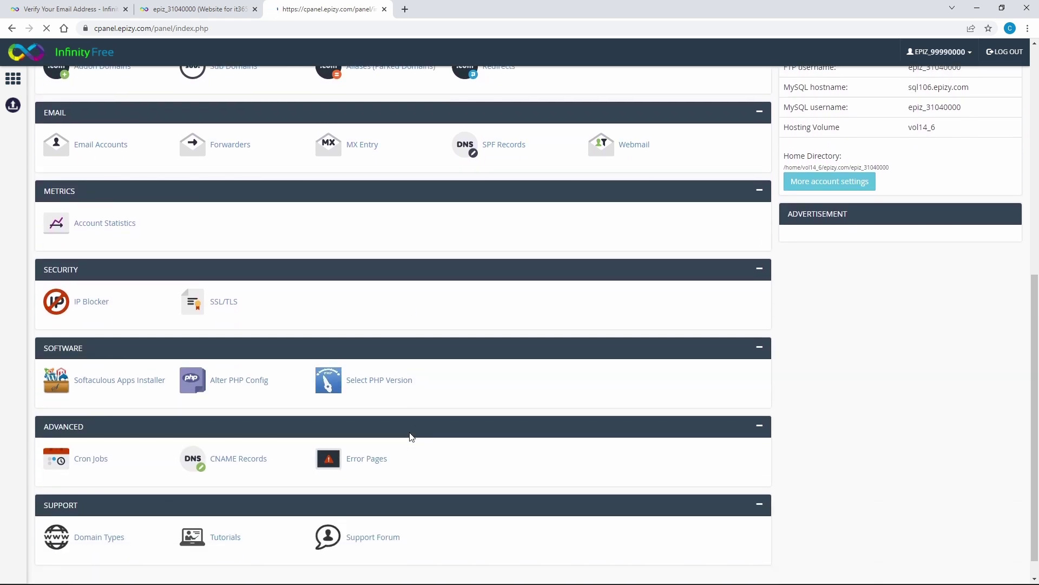
{"action": "scroll", "coordinate": [411, 436], "scroll_direction": "down", "scroll_amount": 1}
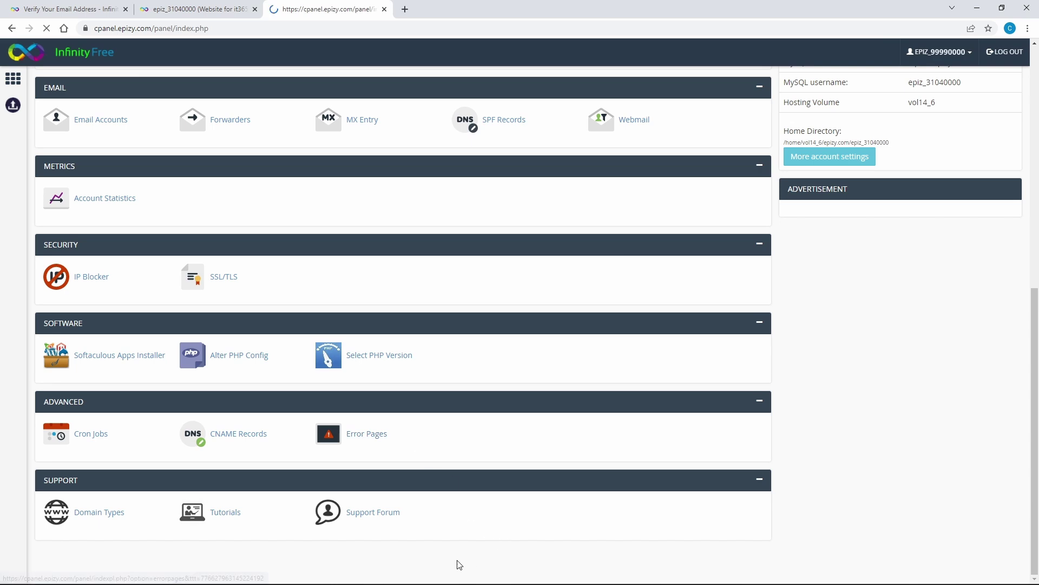
{"action": "scroll", "coordinate": [459, 540], "scroll_direction": "up", "scroll_amount": 3}
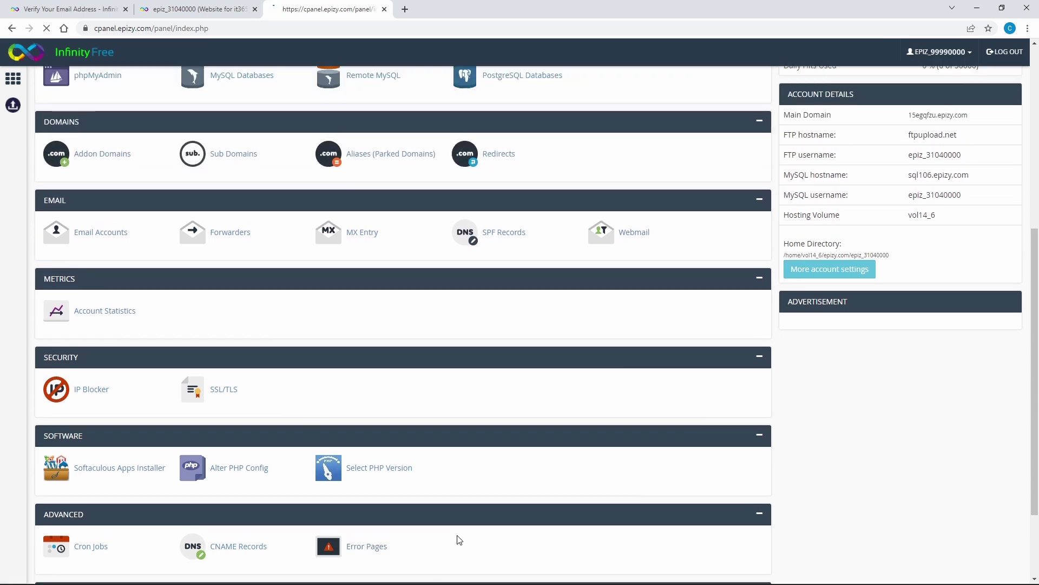
{"action": "scroll", "coordinate": [458, 540], "scroll_direction": "up", "scroll_amount": 5}
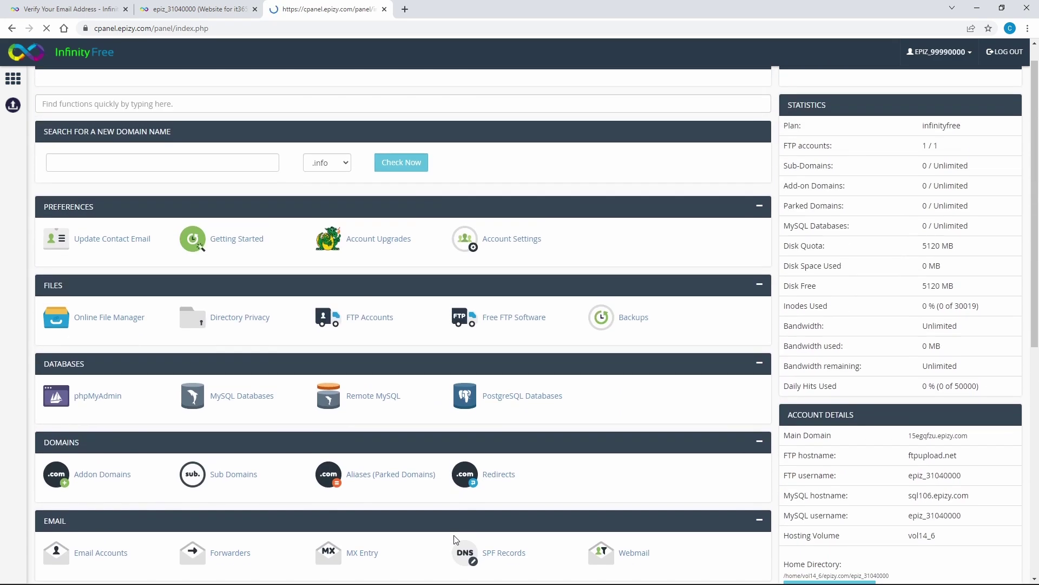
{"action": "scroll", "coordinate": [454, 536], "scroll_direction": "up", "scroll_amount": 1}
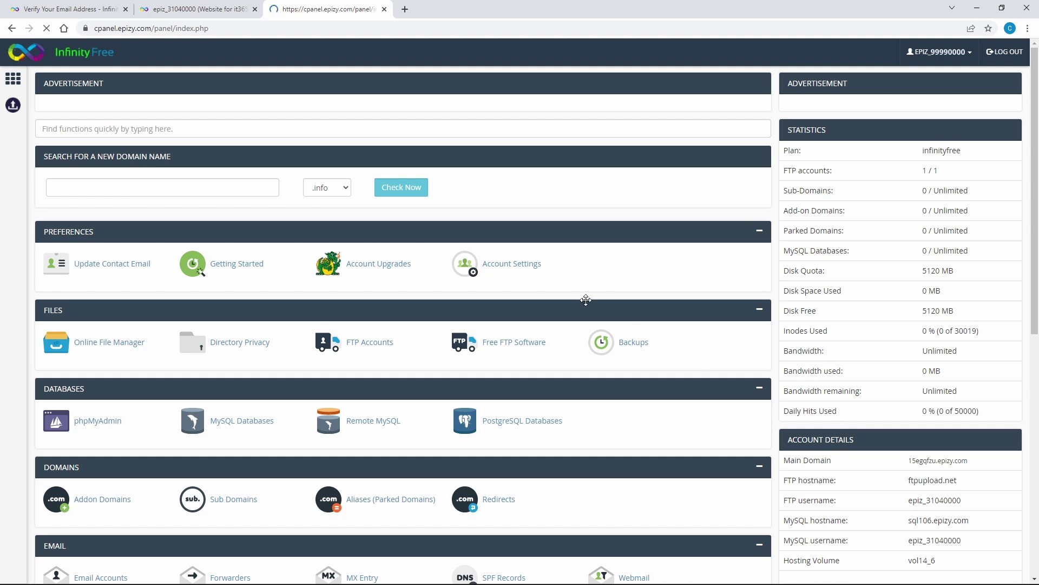
{"action": "left_click", "coordinate": [14, 81]}
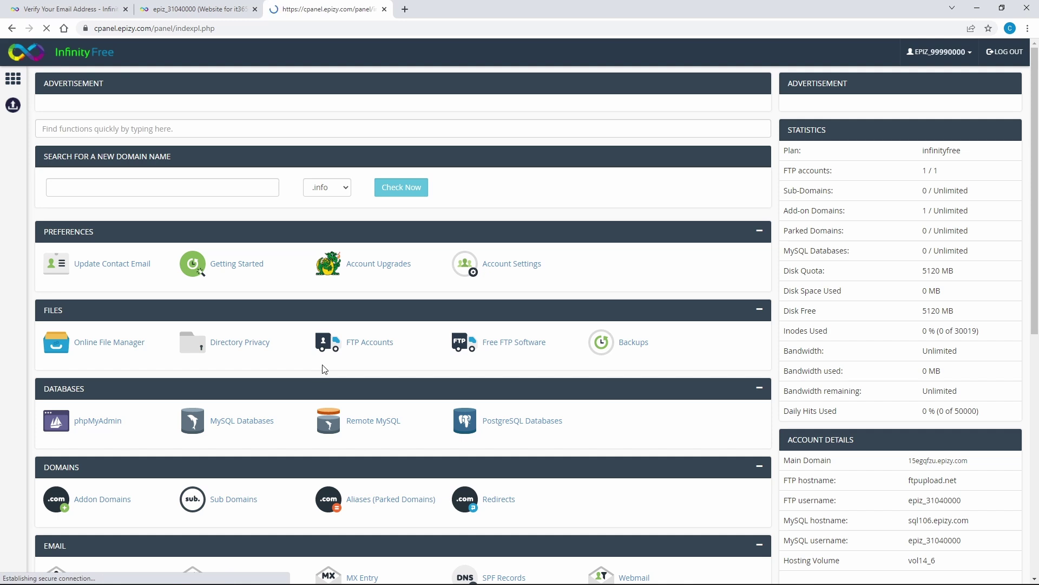
Open the Online File Manager and browse into the htdocs folder
{"action": "left_click", "coordinate": [121, 346]}
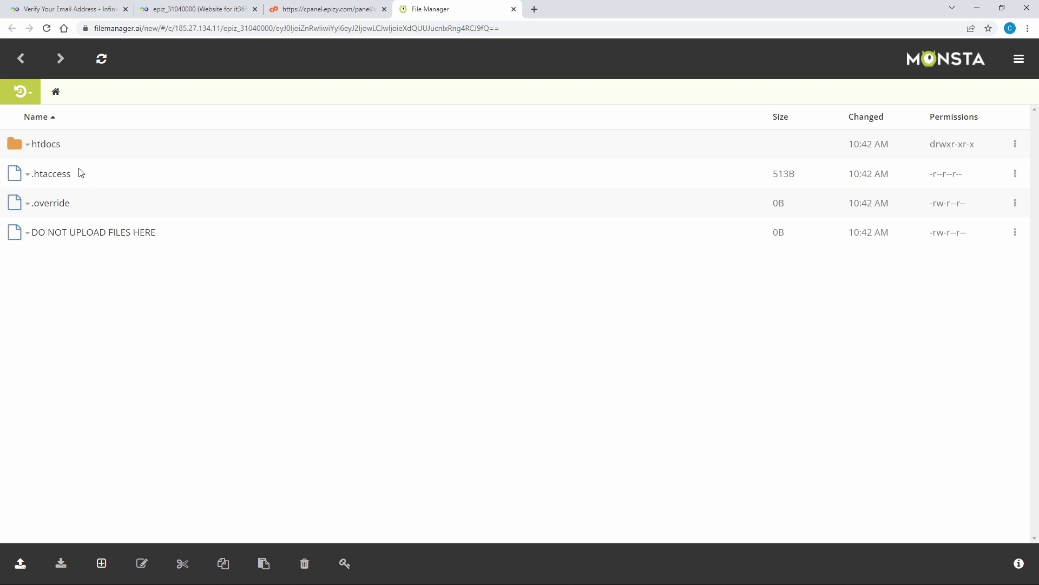
{"action": "left_click", "coordinate": [39, 146]}
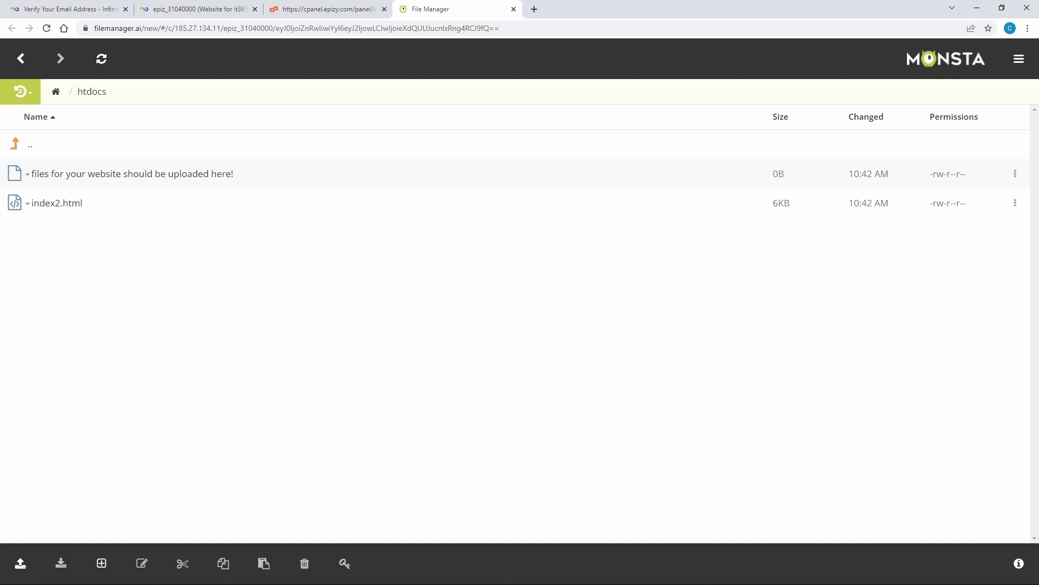
Delete the "homepage" line from package.json in VS Code and save the file
{"action": "key", "text": "alt+Tab"}
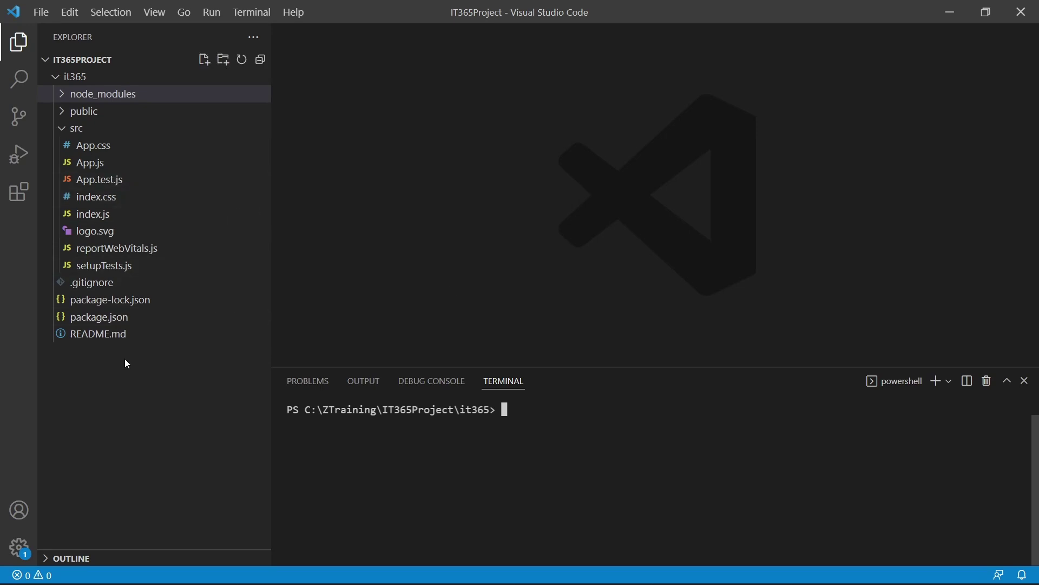
{"action": "left_click", "coordinate": [89, 318]}
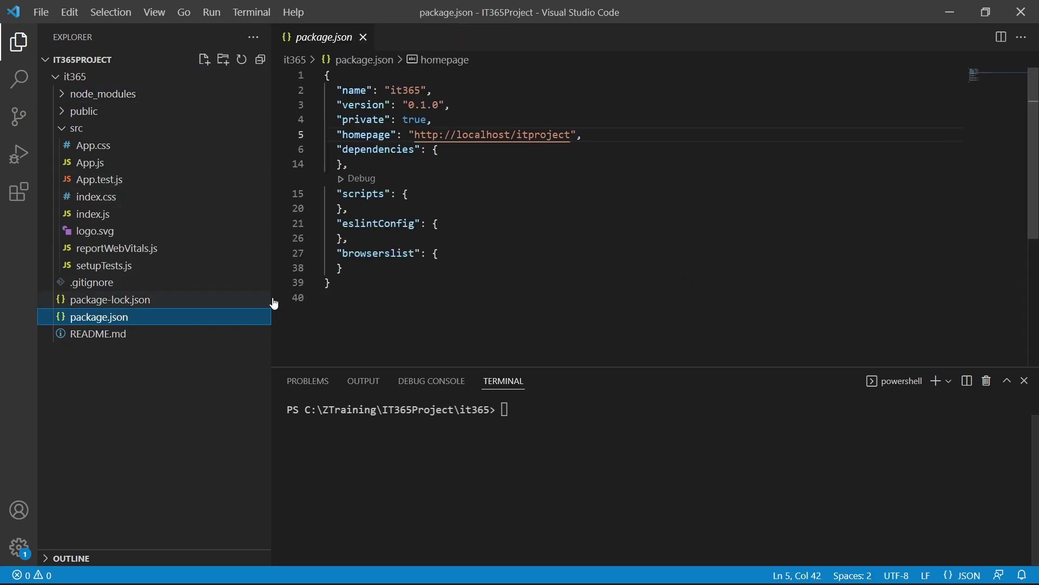
{"action": "left_click", "coordinate": [543, 134]}
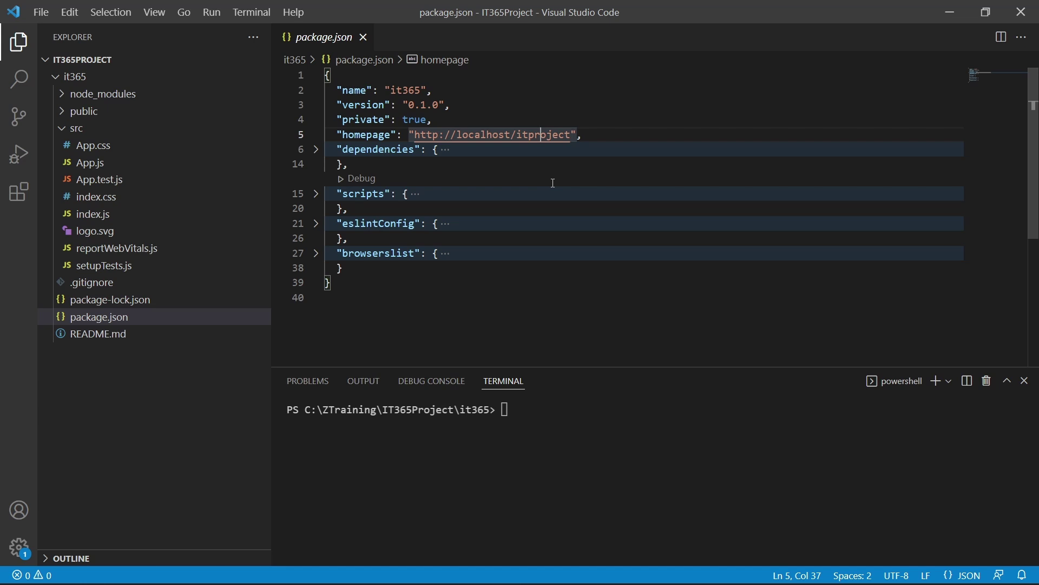
{"action": "key", "text": "ctrl+x"}
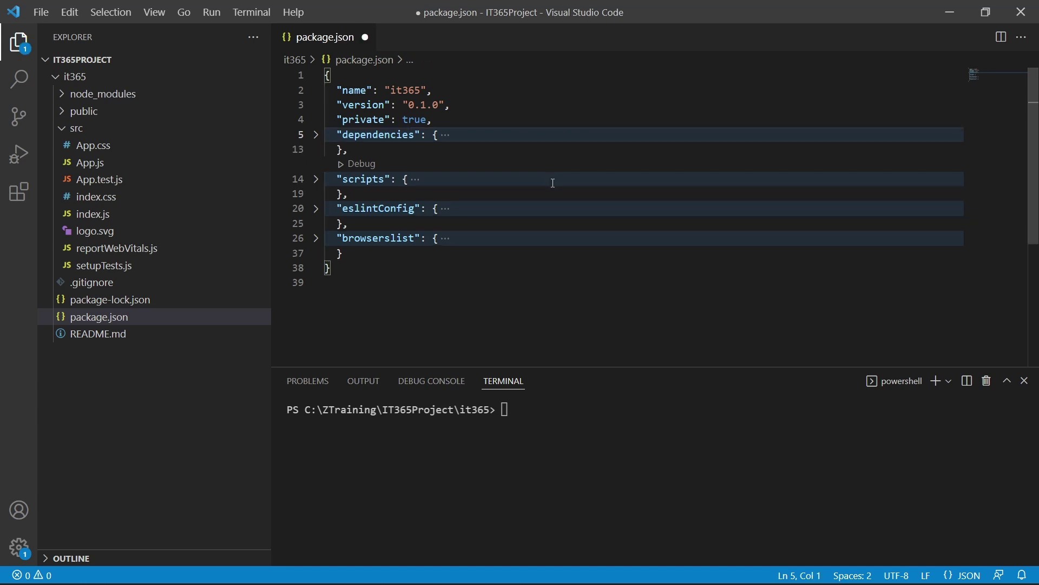
{"action": "key", "text": "ctrl+s"}
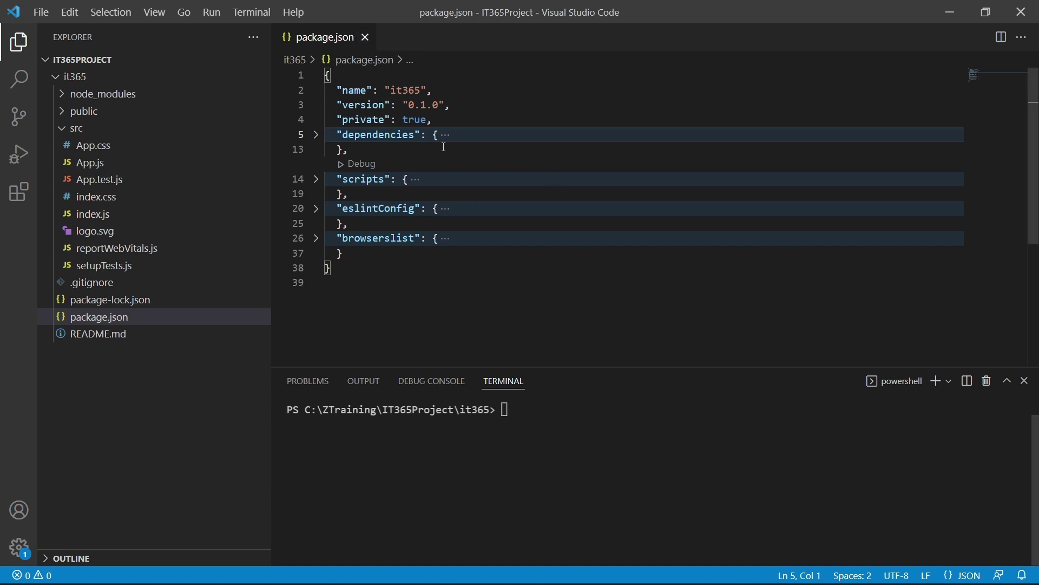
{"action": "left_click", "coordinate": [517, 414]}
Run npm run build, check the new build folder's index.html and static assets, and minimise VS Code
{"action": "type", "text": "npm run build"}
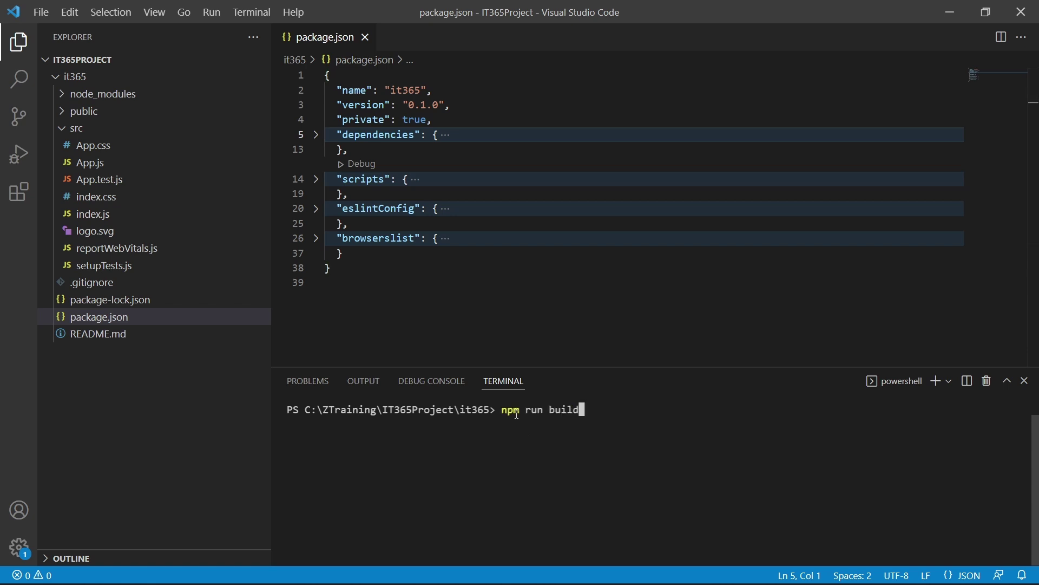
{"action": "key", "text": "Return"}
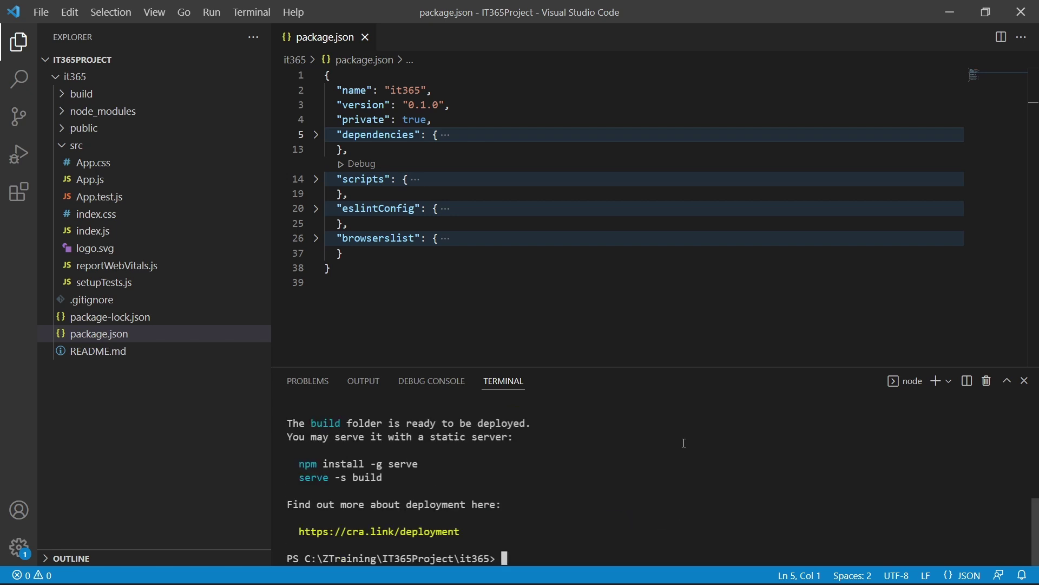
{"action": "left_click", "coordinate": [63, 101]}
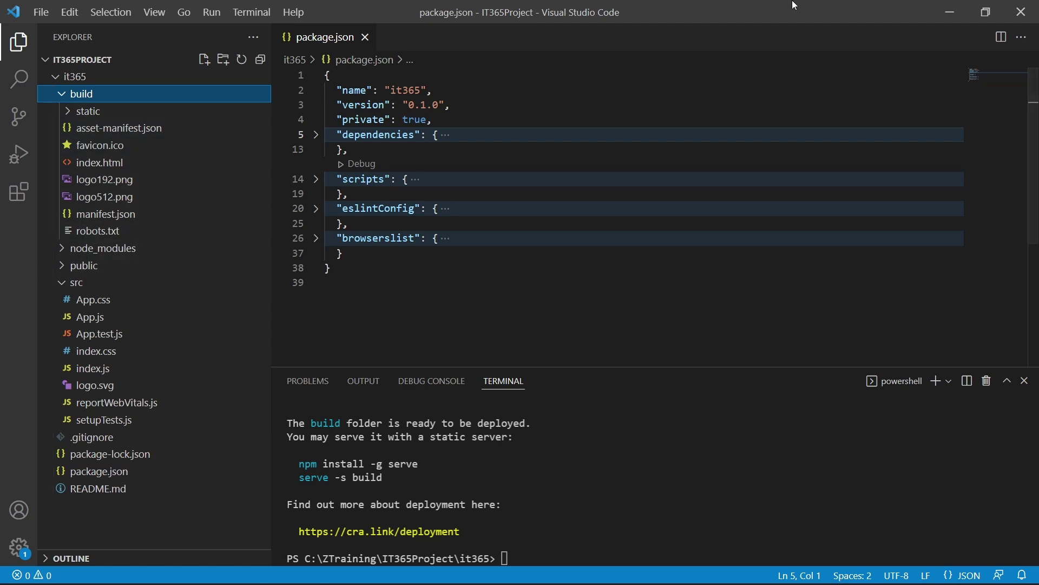
{"action": "left_click", "coordinate": [953, 14]}
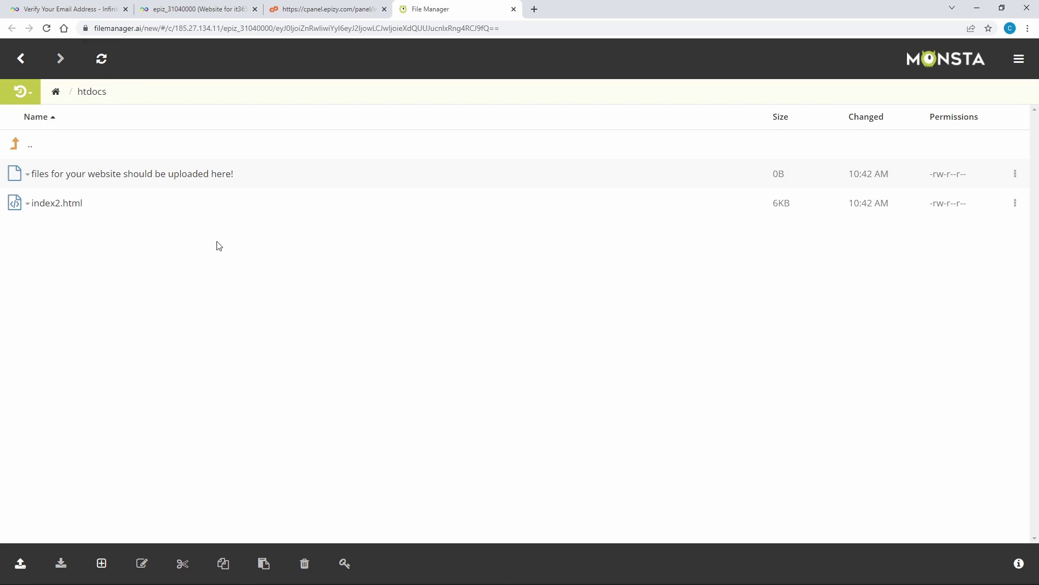
Upload the build items from static through robots.txt, including index.html and manifest.json, into htdocs
{"action": "left_click", "coordinate": [324, 9]}
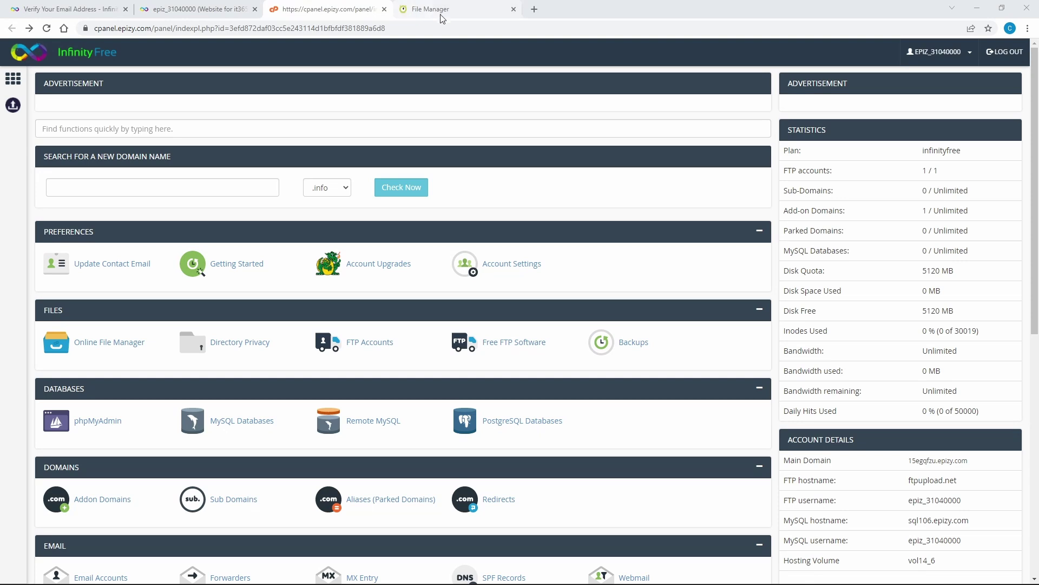
{"action": "left_click", "coordinate": [449, 13]}
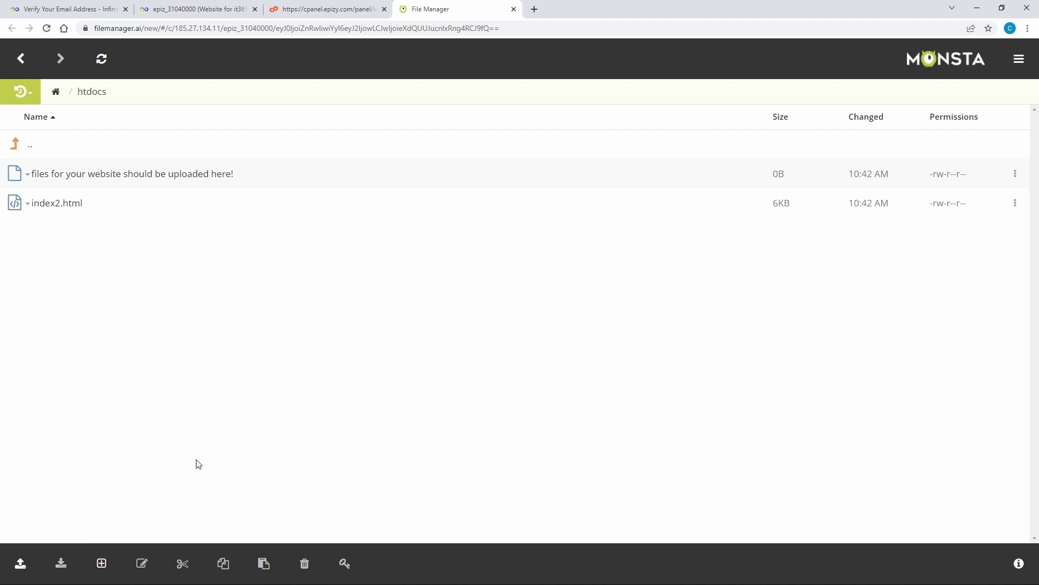
{"action": "left_click", "coordinate": [21, 566]}
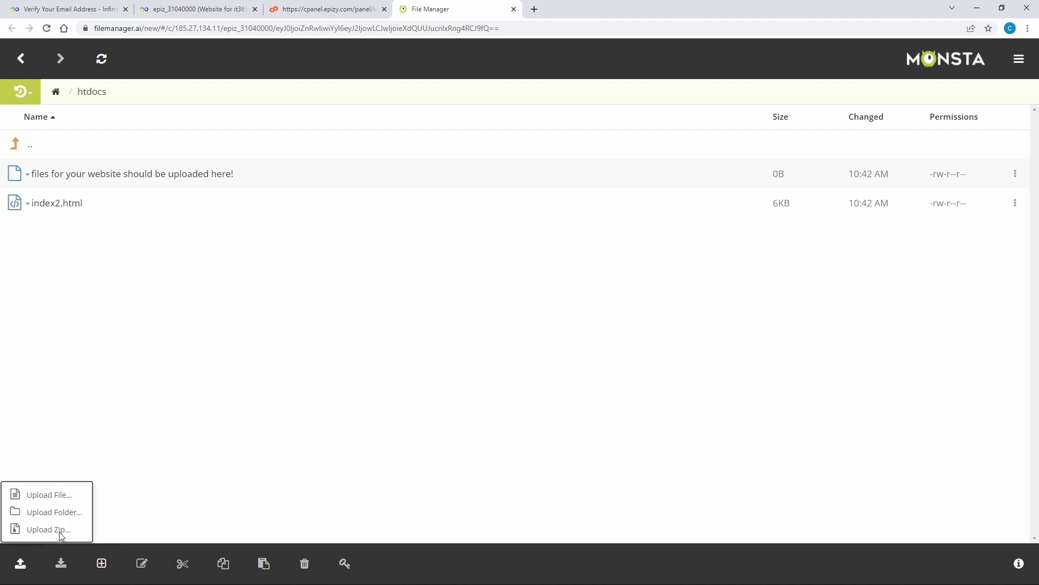
{"action": "left_click", "coordinate": [52, 501]}
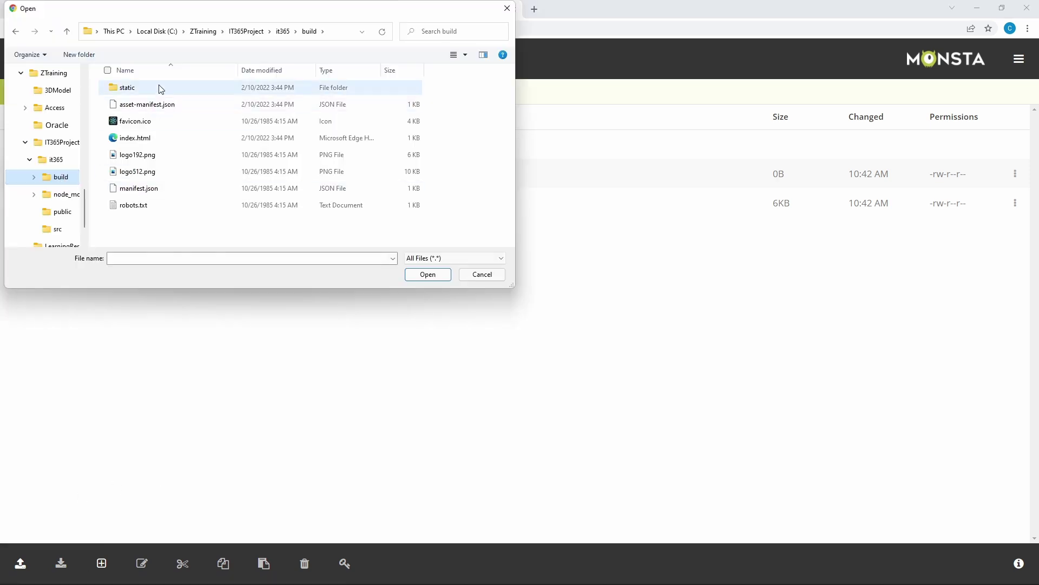
{"action": "left_click", "coordinate": [111, 88]}
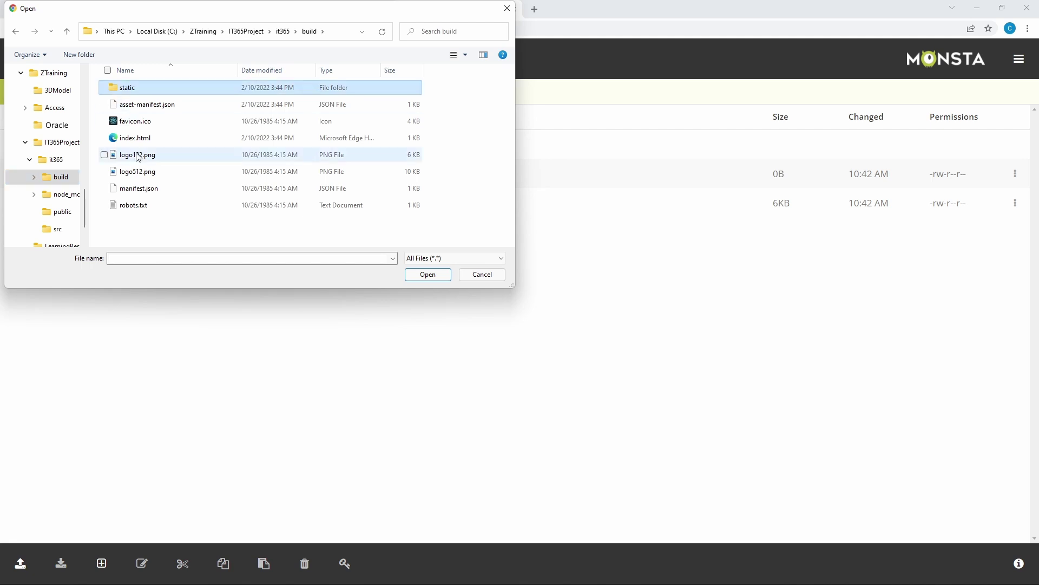
{"action": "left_click", "coordinate": [134, 205], "text": "shift"}
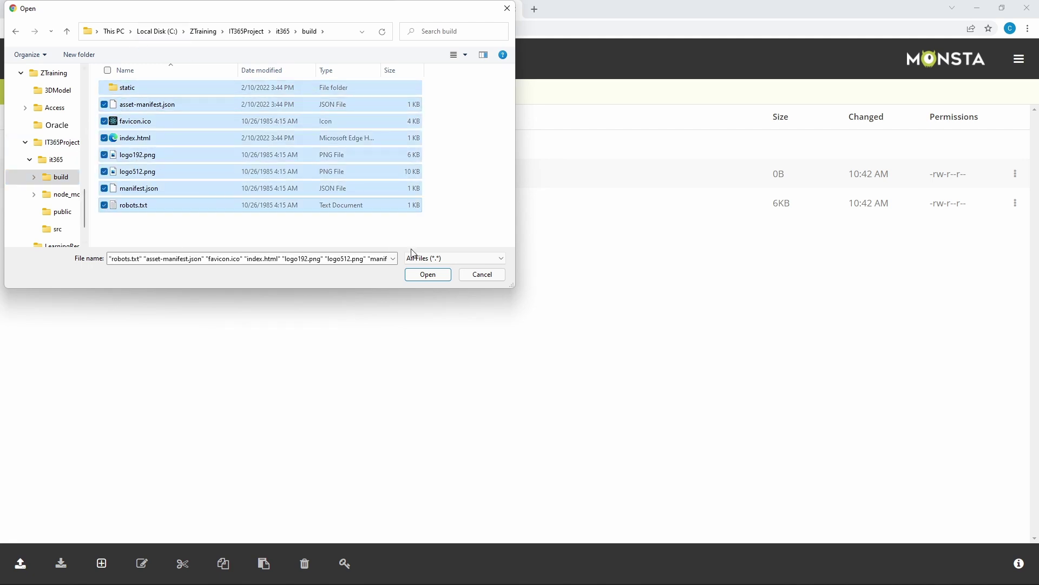
{"action": "left_click", "coordinate": [428, 275]}
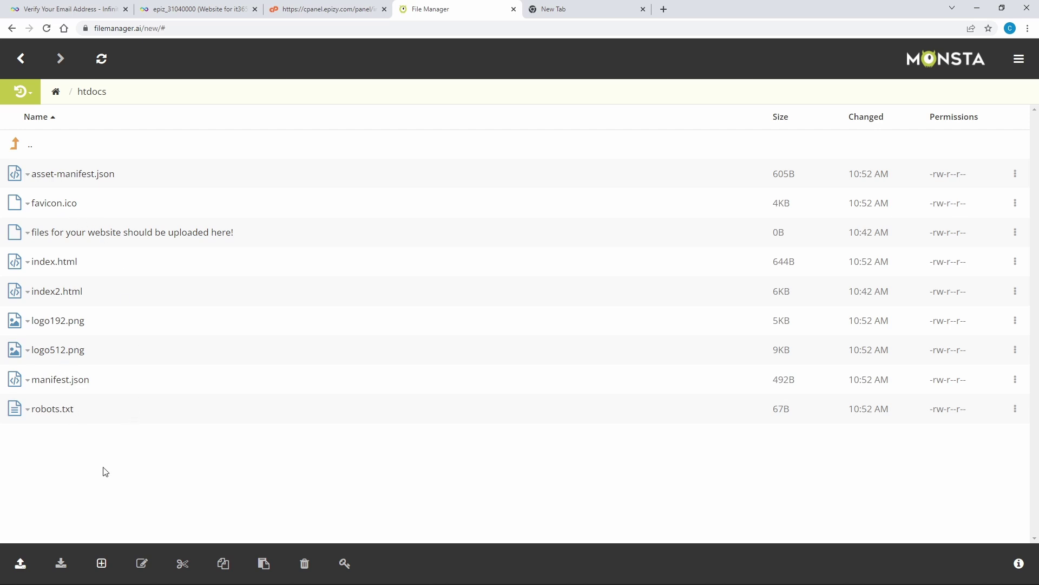
Try picking the static folder via file upload, undo the accidental rename, and cancel
{"action": "left_click", "coordinate": [20, 563]}
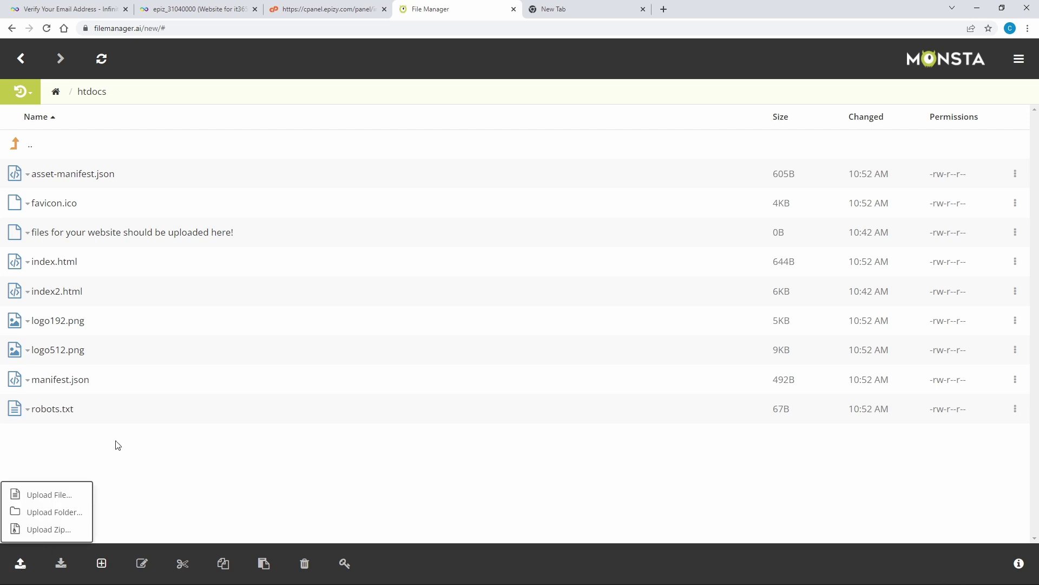
{"action": "left_click", "coordinate": [40, 495]}
{"action": "left_click", "coordinate": [128, 90]}
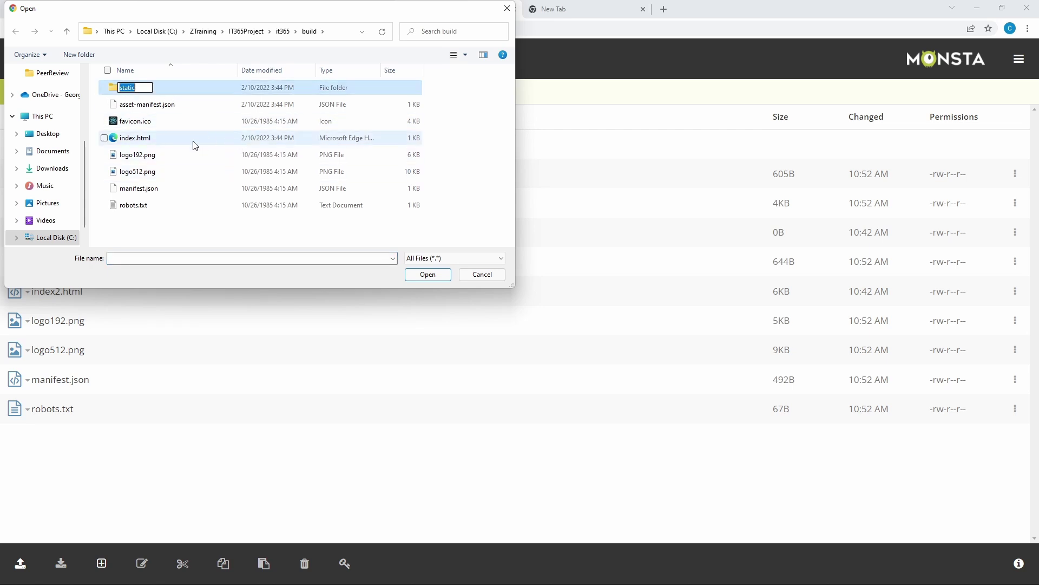
{"action": "left_click", "coordinate": [281, 280]}
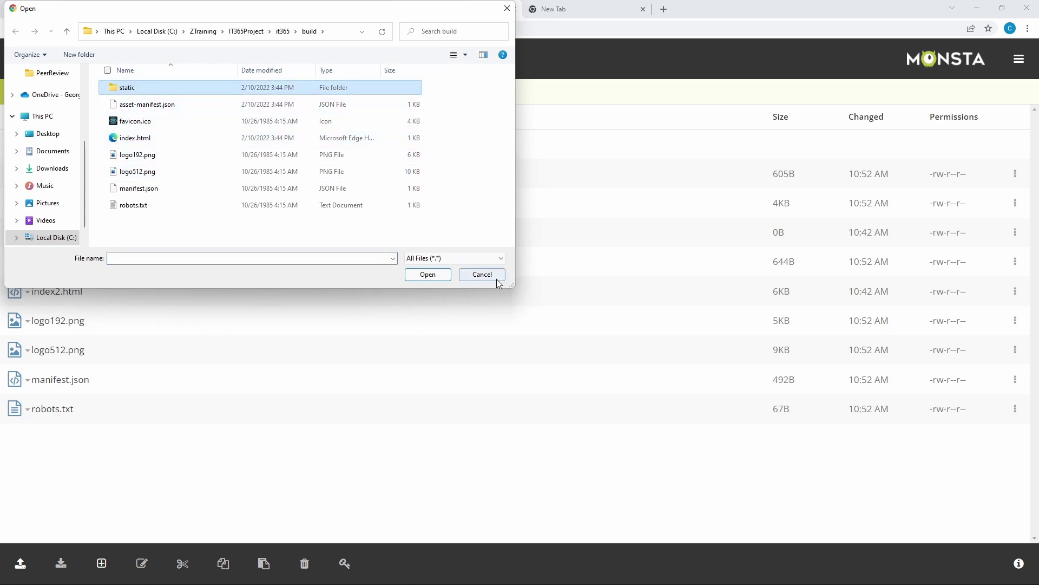
{"action": "left_click", "coordinate": [497, 277]}
Upload the whole static folder and its 8 files into htdocs
{"action": "left_click", "coordinate": [20, 565]}
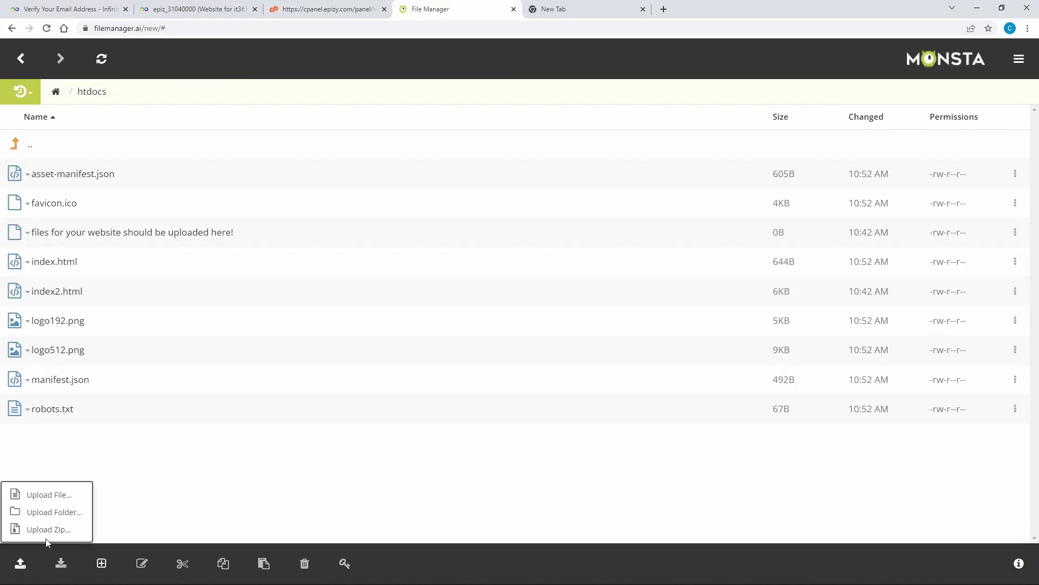
{"action": "left_click", "coordinate": [51, 512]}
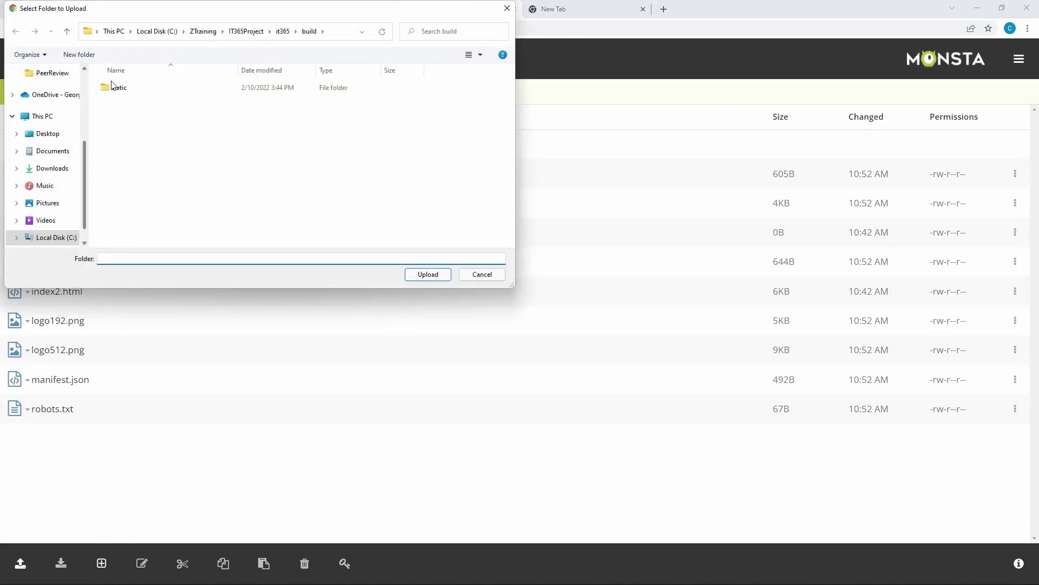
{"action": "left_click", "coordinate": [116, 90]}
{"action": "left_click", "coordinate": [428, 273]}
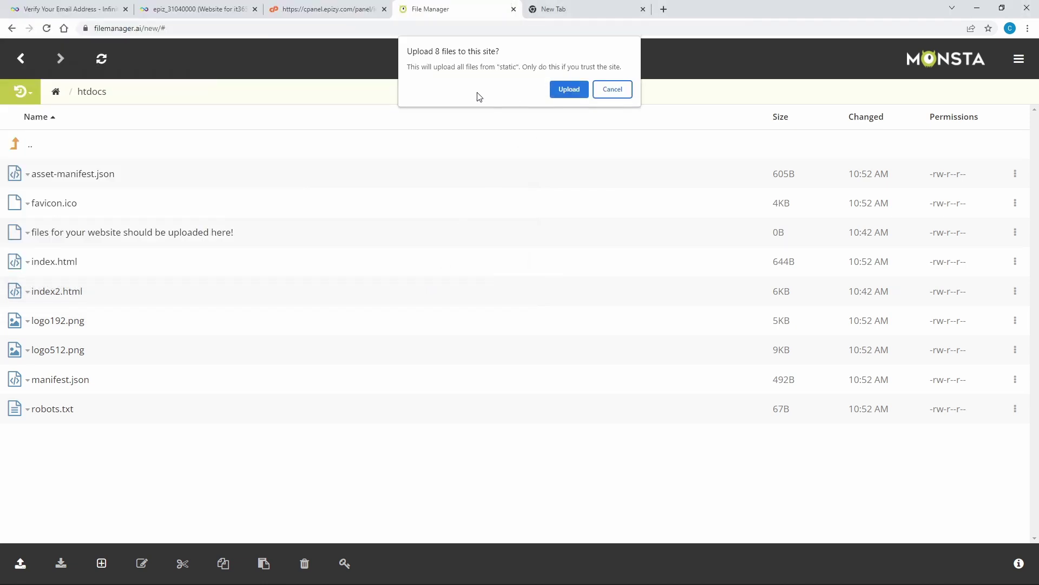
{"action": "left_click", "coordinate": [571, 87]}
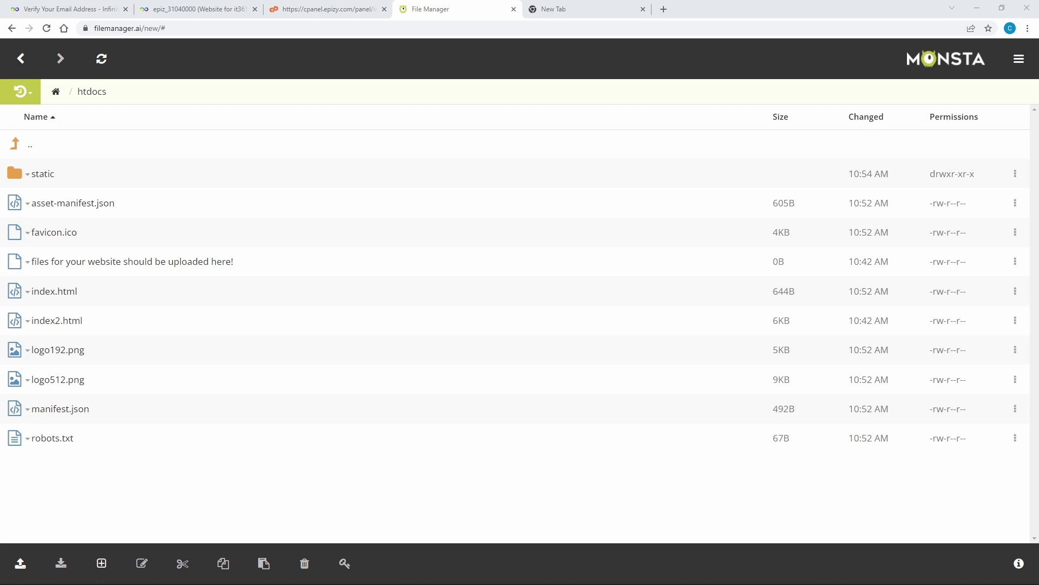
Paste it365.epizy.com into the new Chrome tab and load the live React site
{"action": "left_click", "coordinate": [571, 12]}
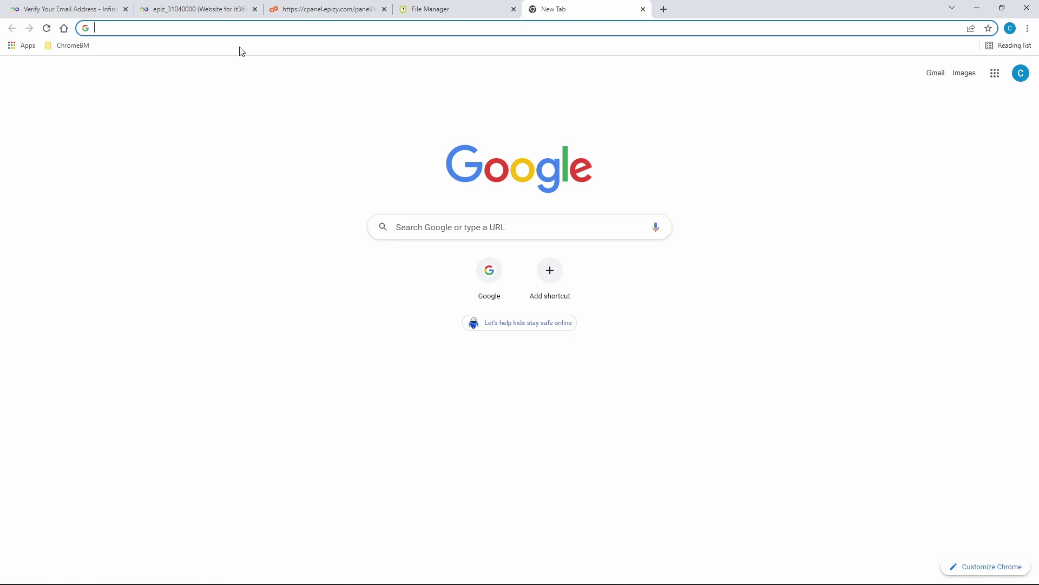
{"action": "type", "text": "it365.epizy.com"}
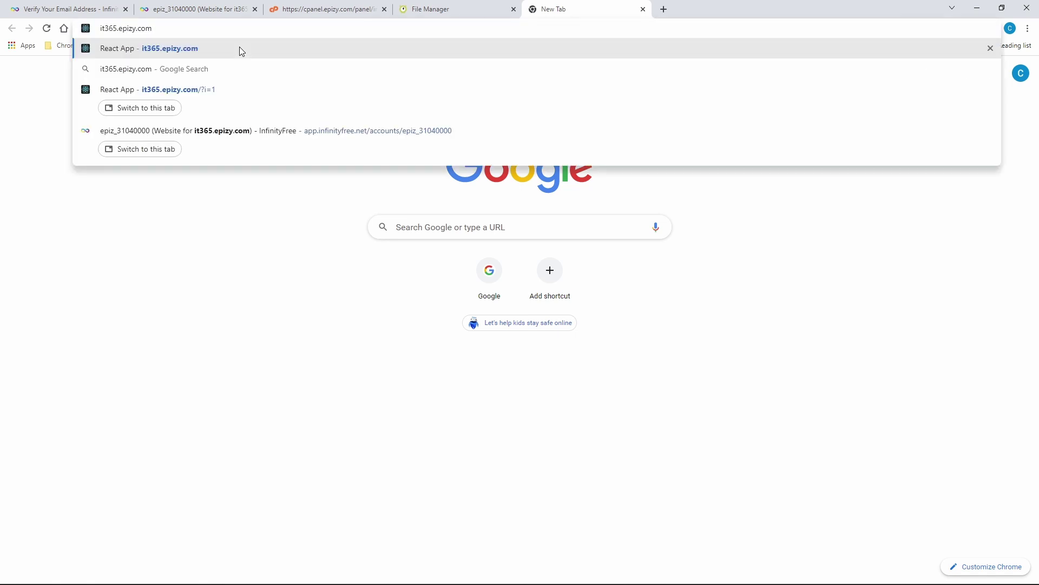
{"action": "left_click", "coordinate": [240, 48]}
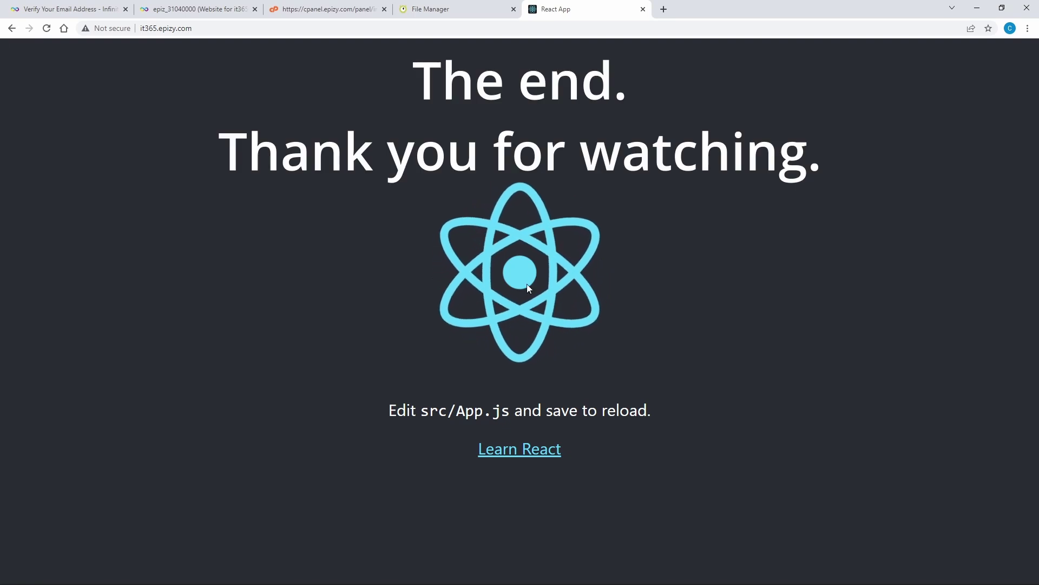